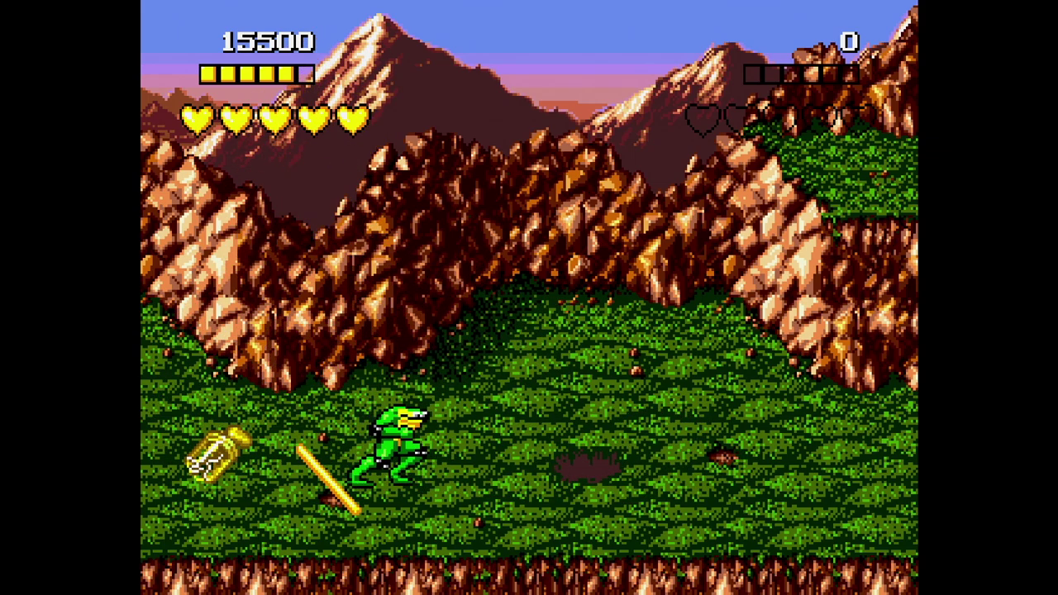
- Pause Battletoads, browse the pause menu choices, and resume the game
{"action": "key", "text": "Escape"}
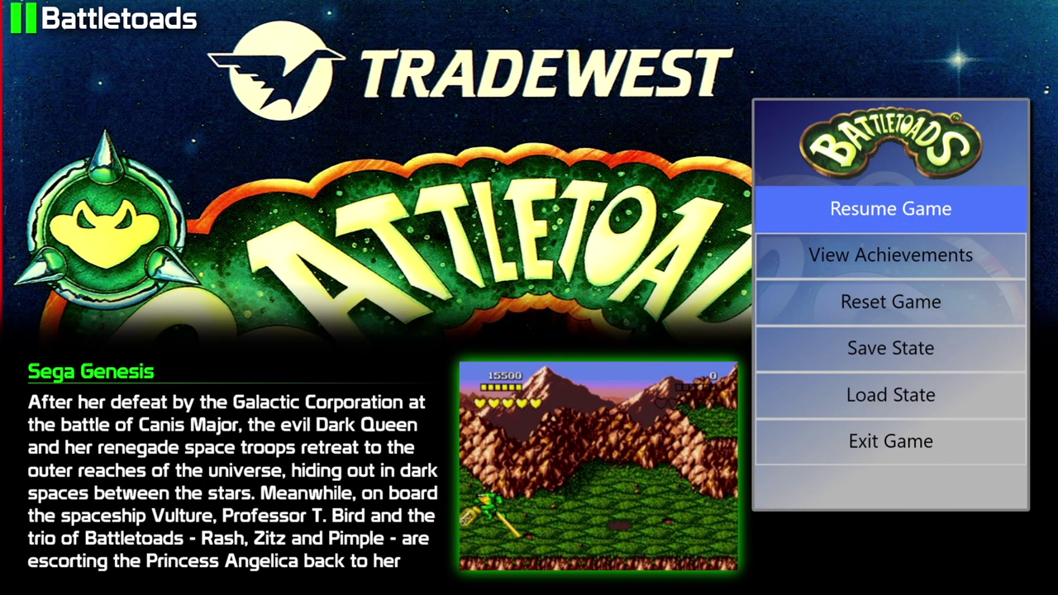
{"action": "key", "text": "Down"}
{"action": "key", "text": "Down"}
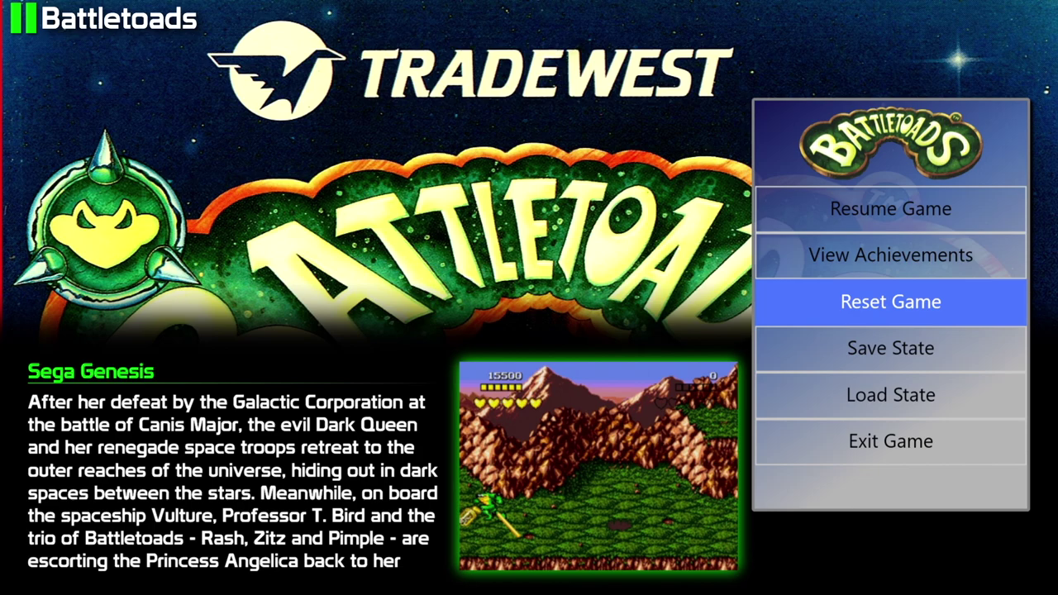
{"action": "key", "text": "Down"}
{"action": "key", "text": "Down"}
{"action": "key", "text": "Down"}
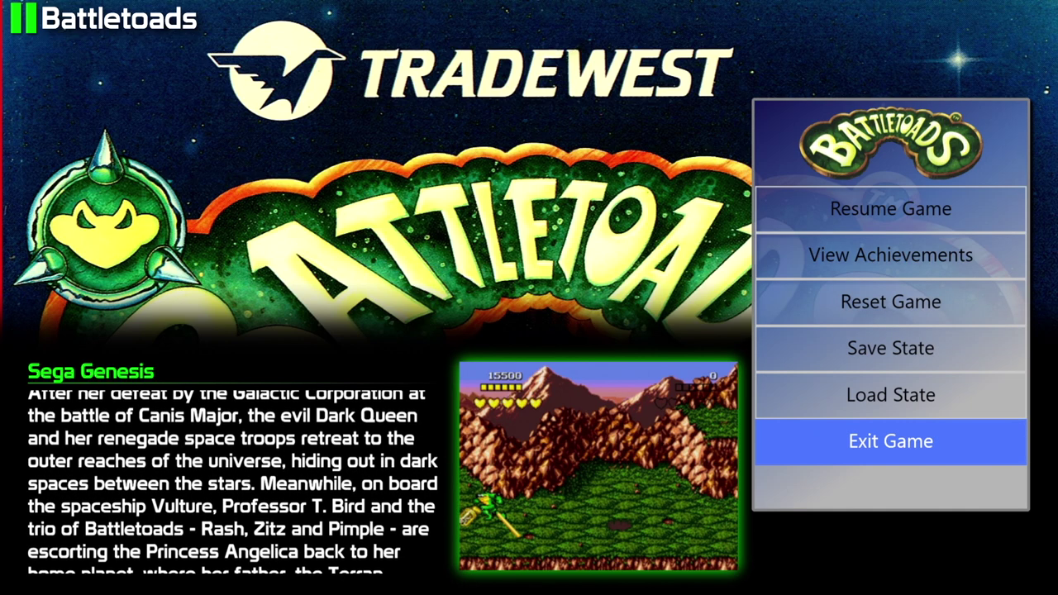
{"action": "key", "text": "Up"}
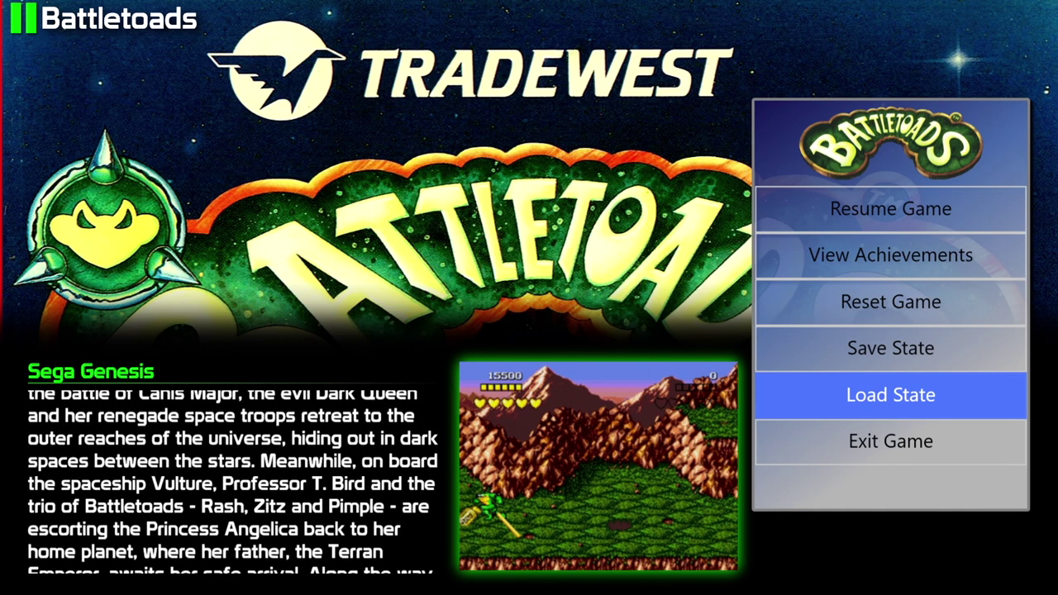
{"action": "key", "text": "Up"}
{"action": "key", "text": "Up"}
{"action": "key", "text": "Up"}
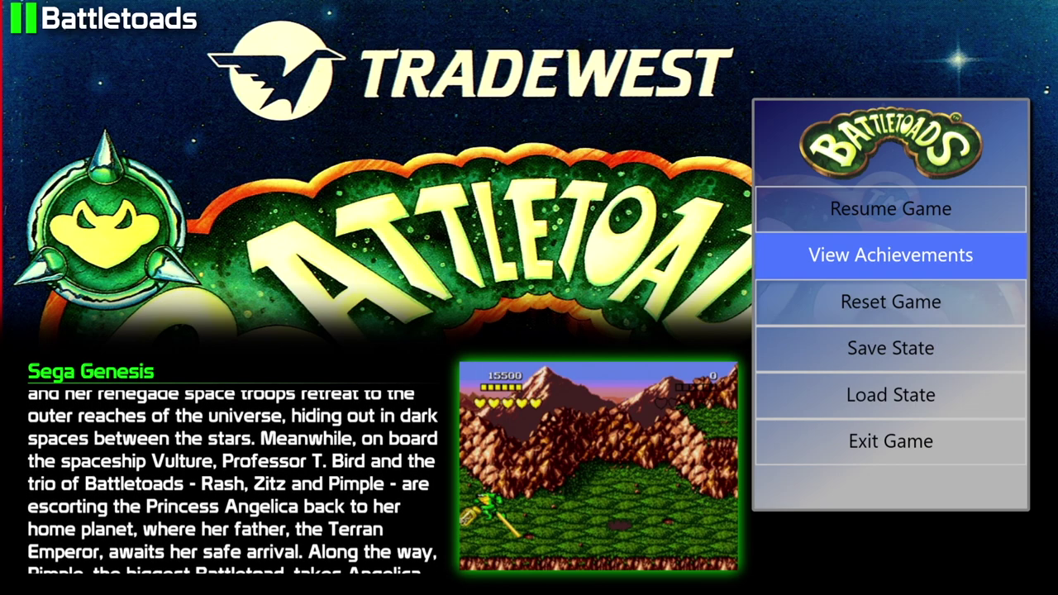
{"action": "key", "text": "Up"}
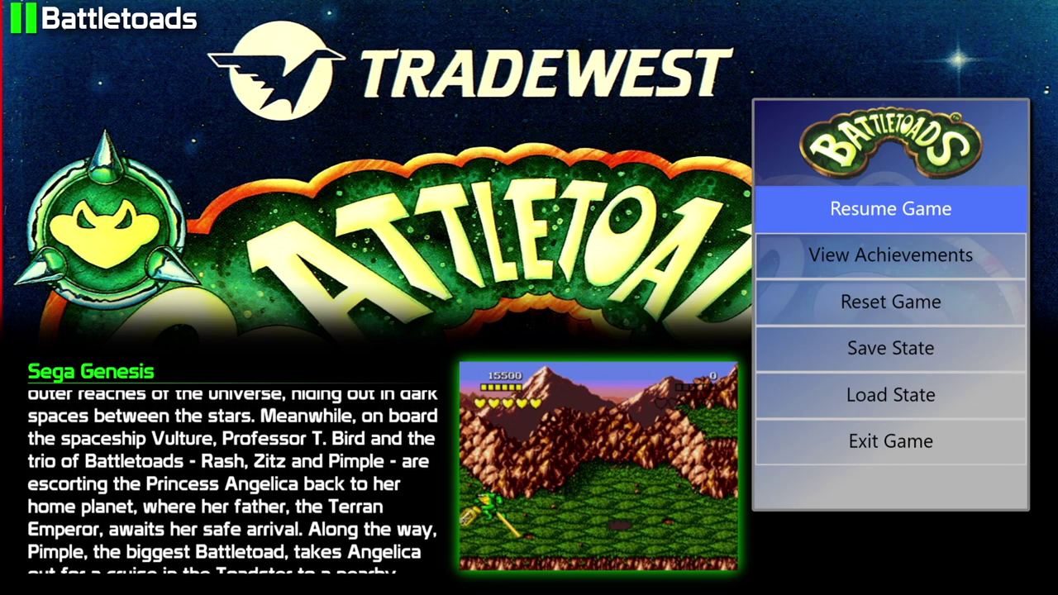
{"action": "key", "text": "Down"}
{"action": "key", "text": "Down"}
{"action": "key", "text": "Down"}
{"action": "key", "text": "Return"}
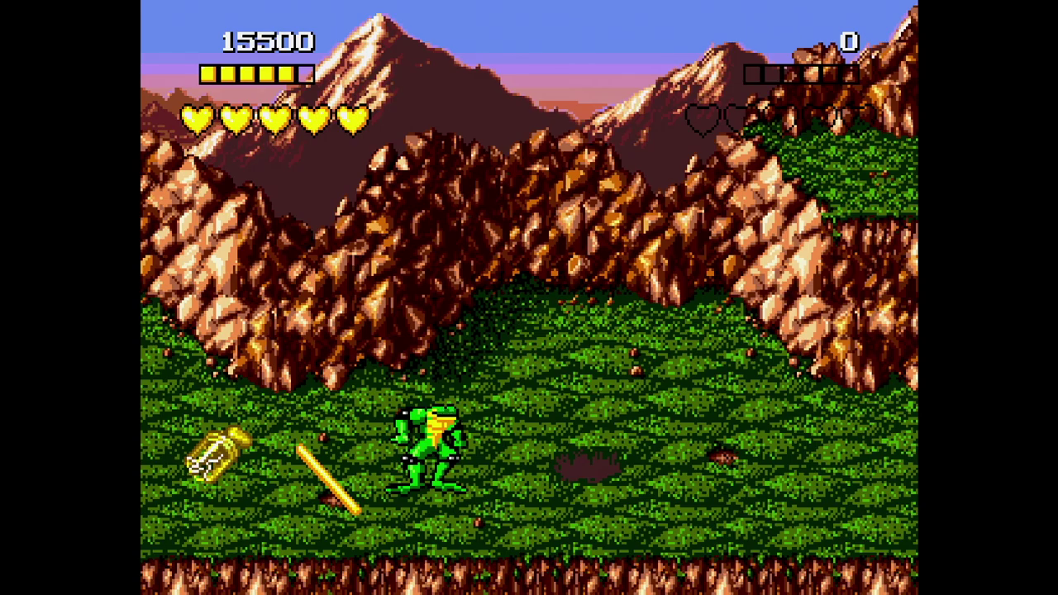
- Pause again and step through View Achievements and Reset Game back to Resume Game
{"action": "key", "text": "Escape"}
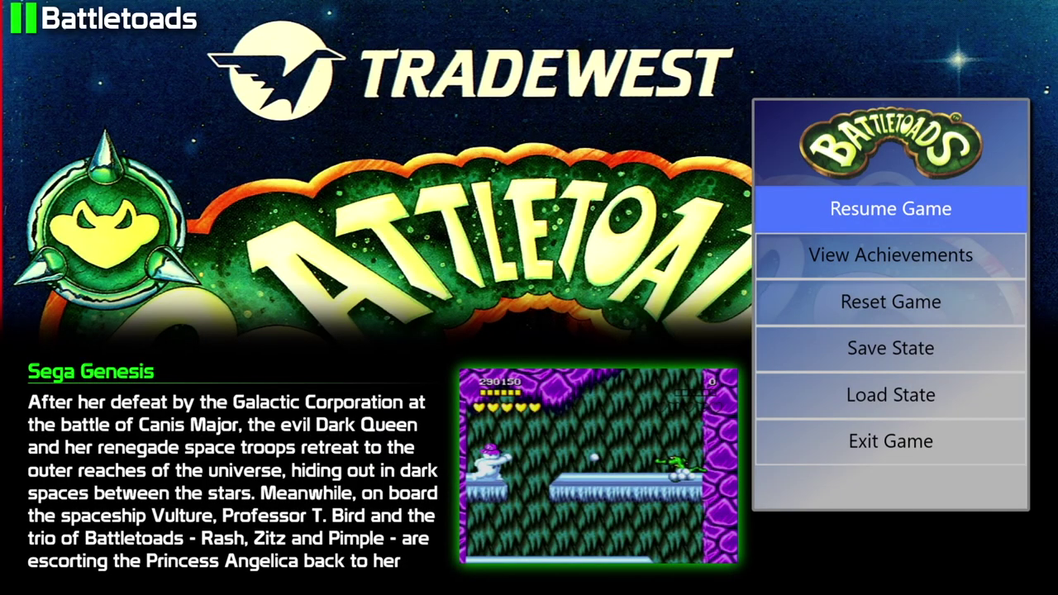
{"action": "key", "text": "Down"}
{"action": "key", "text": "Down"}
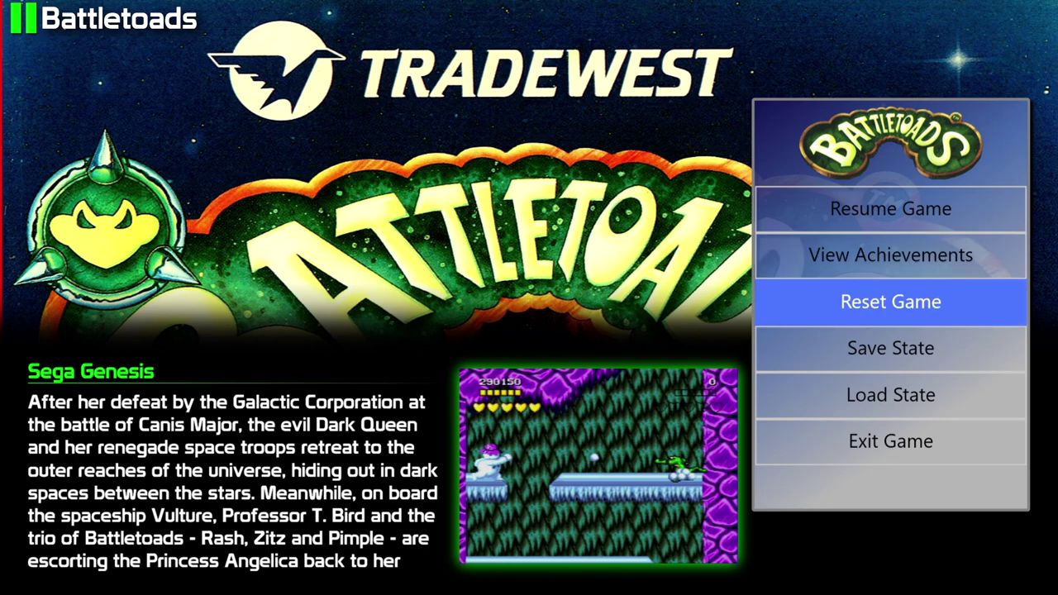
{"action": "key", "text": "Down"}
{"action": "key", "text": "Down"}
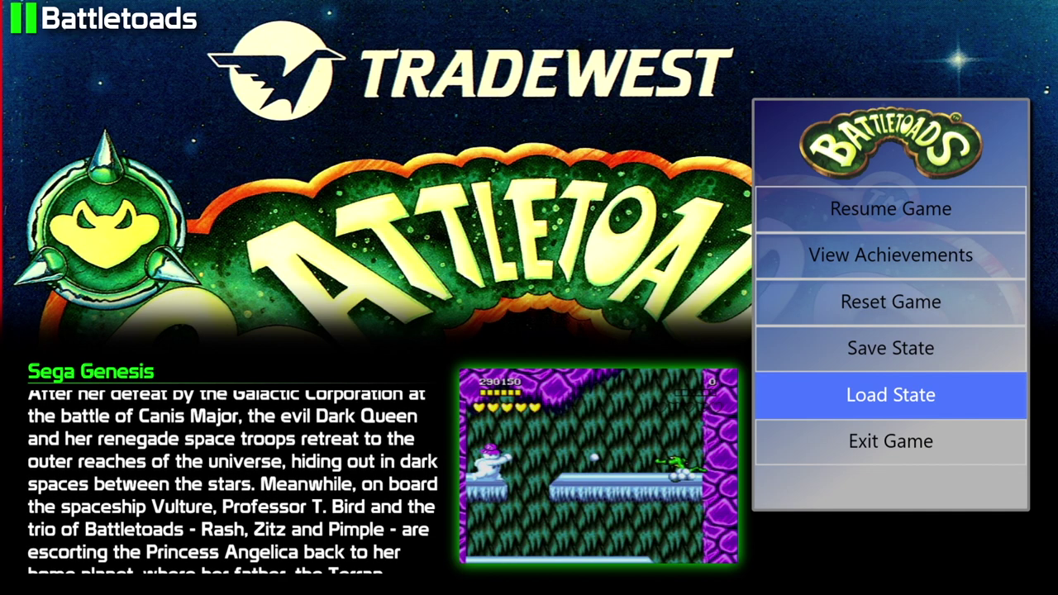
{"action": "key", "text": "Up"}
{"action": "key", "text": "Up"}
{"action": "key", "text": "Up"}
{"action": "key", "text": "Up"}
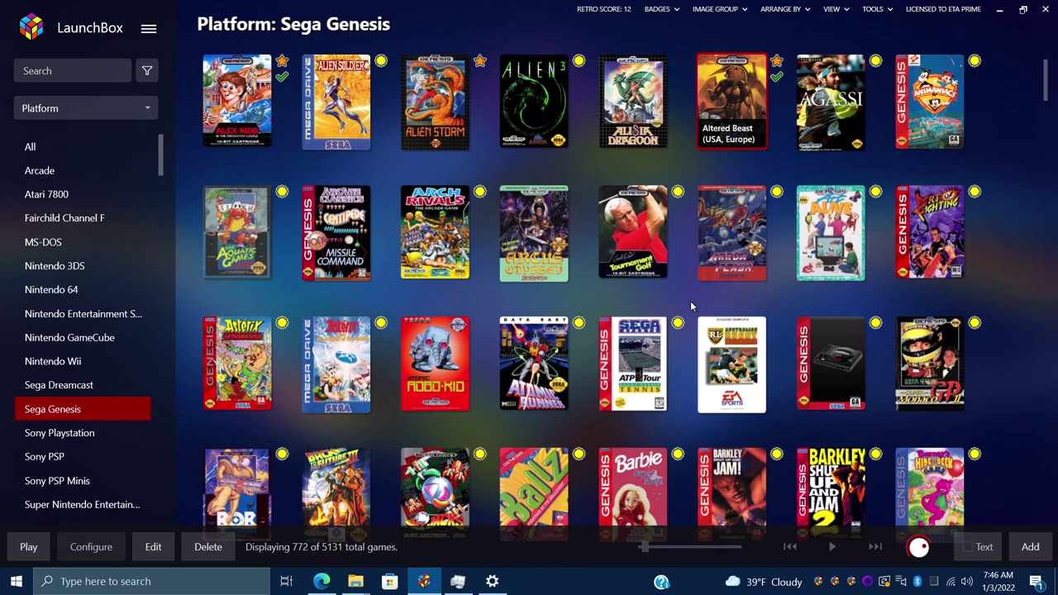
- Open Tools > Options from the main menu and scroll the categories down to Gameplay
{"action": "left_click", "coordinate": [150, 31]}
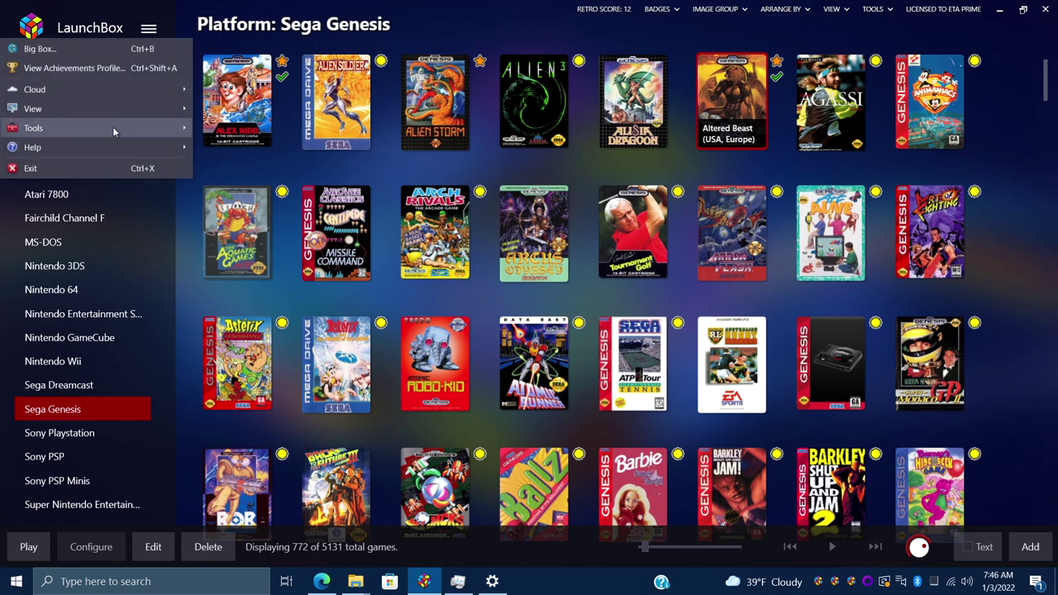
{"action": "mouse_move", "coordinate": [112, 129]}
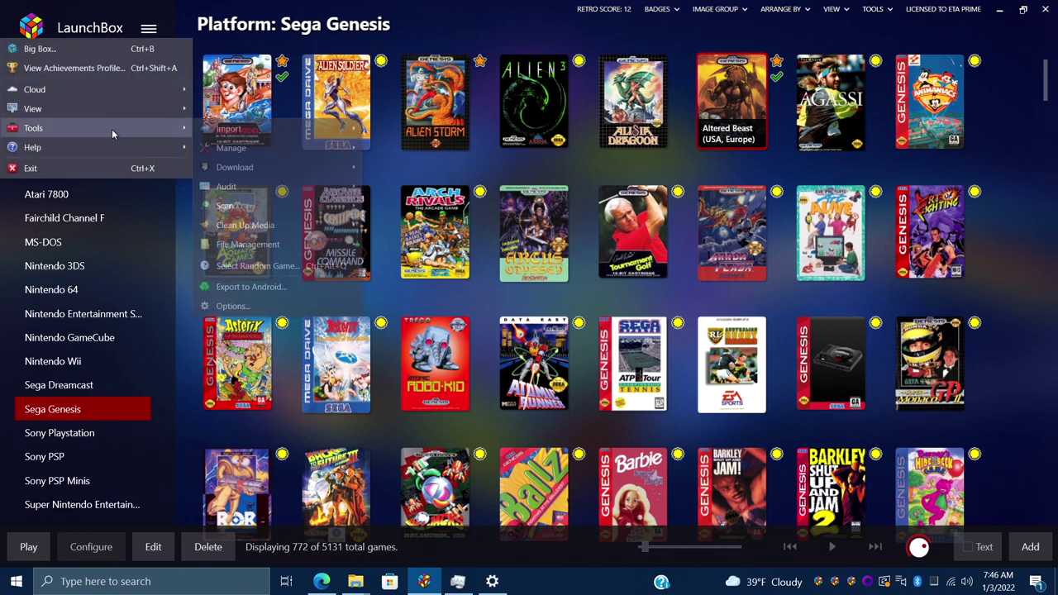
{"action": "left_click", "coordinate": [261, 309]}
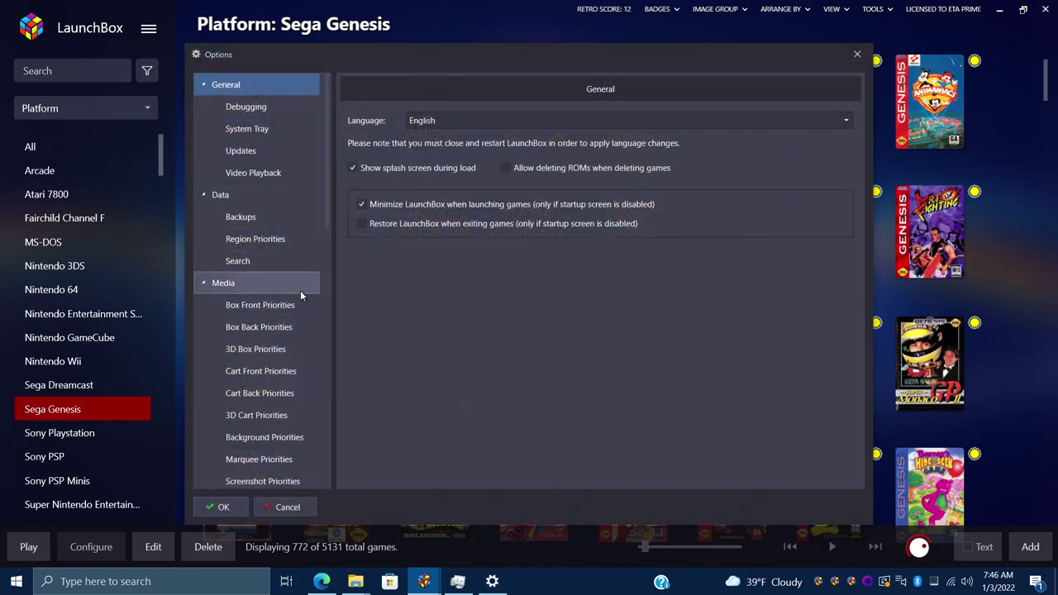
{"action": "scroll", "coordinate": [302, 294], "scroll_direction": "down", "scroll_amount": 10}
{"action": "scroll", "coordinate": [312, 307], "scroll_direction": "down", "scroll_amount": 3}
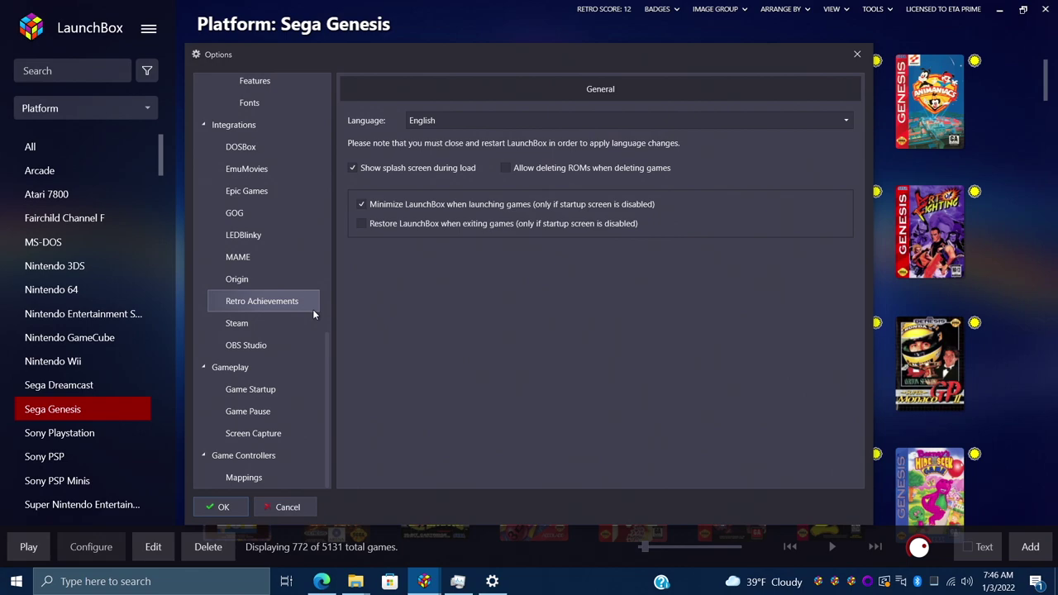
- Under Gameplay > Game Pause, enable Use Game Pause Screen and set the pause key to U
{"action": "left_click", "coordinate": [268, 419]}
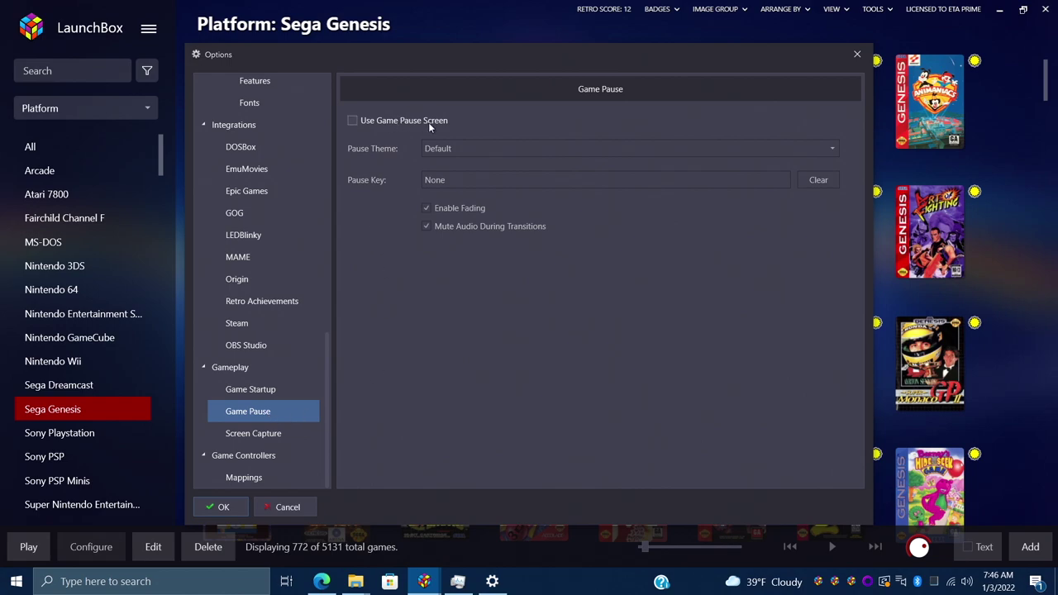
{"action": "left_click", "coordinate": [353, 122]}
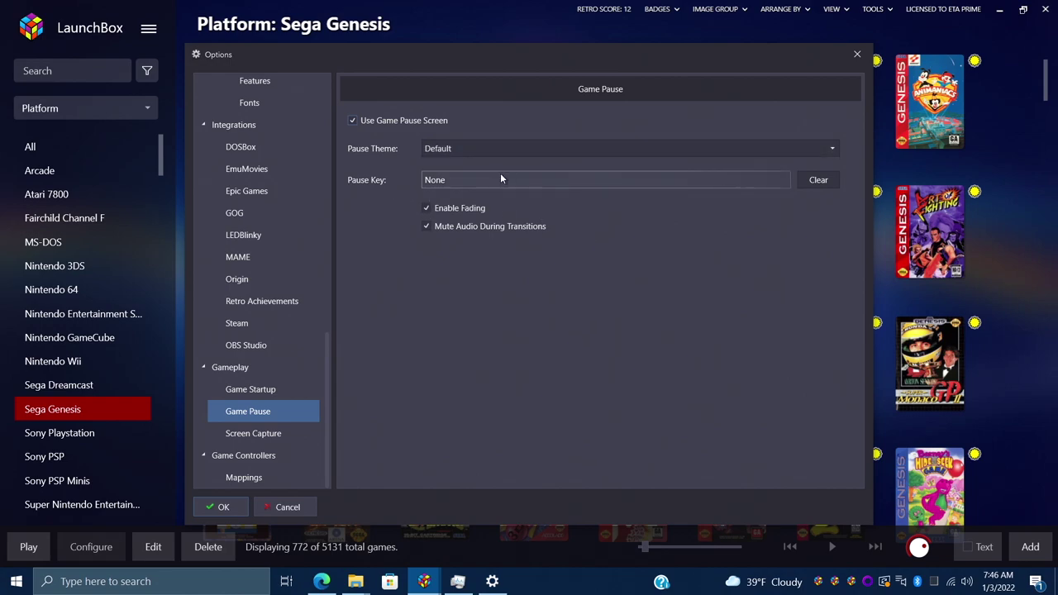
{"action": "left_click", "coordinate": [488, 179]}
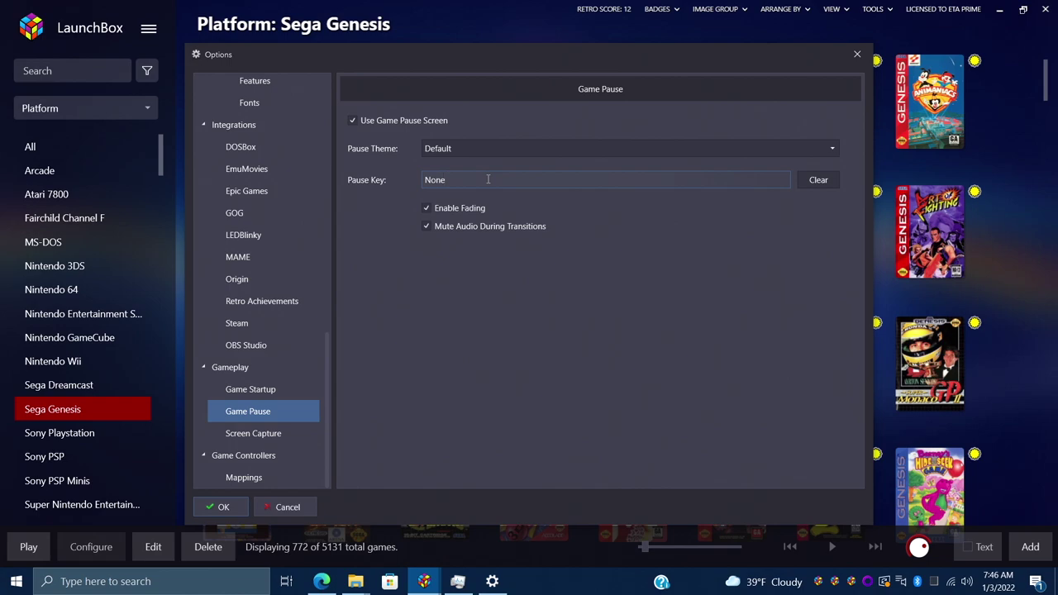
{"action": "key", "text": "u"}
- Replace the Show Pause Screen controller mapping with Button 6 + Button 5, then return to Game Pause
{"action": "left_click", "coordinate": [248, 460]}
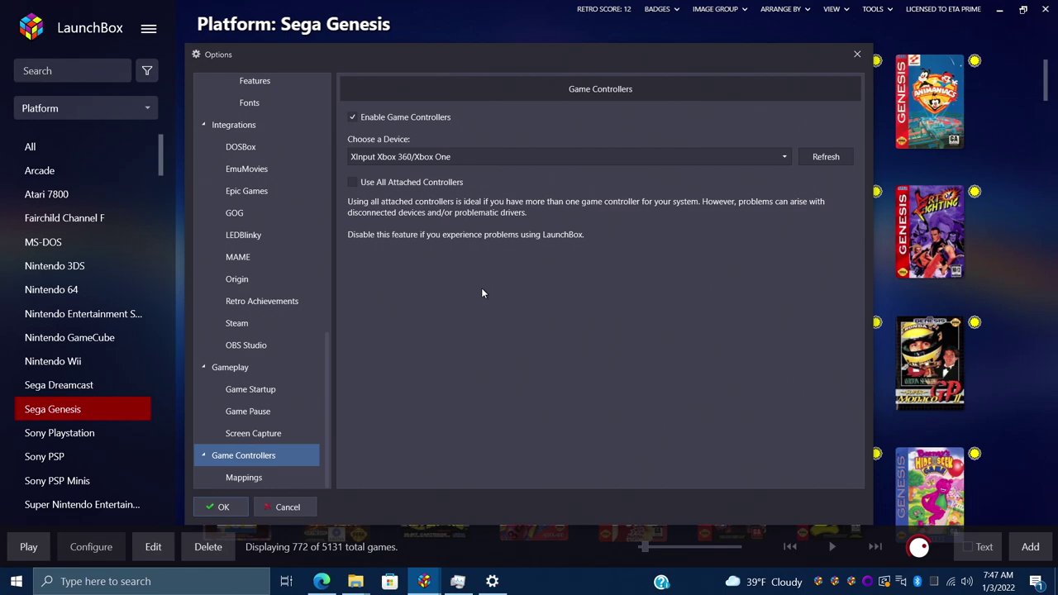
{"action": "left_click", "coordinate": [263, 479]}
{"action": "scroll", "coordinate": [551, 361], "scroll_direction": "down", "scroll_amount": 2}
{"action": "scroll", "coordinate": [552, 366], "scroll_direction": "down", "scroll_amount": 5}
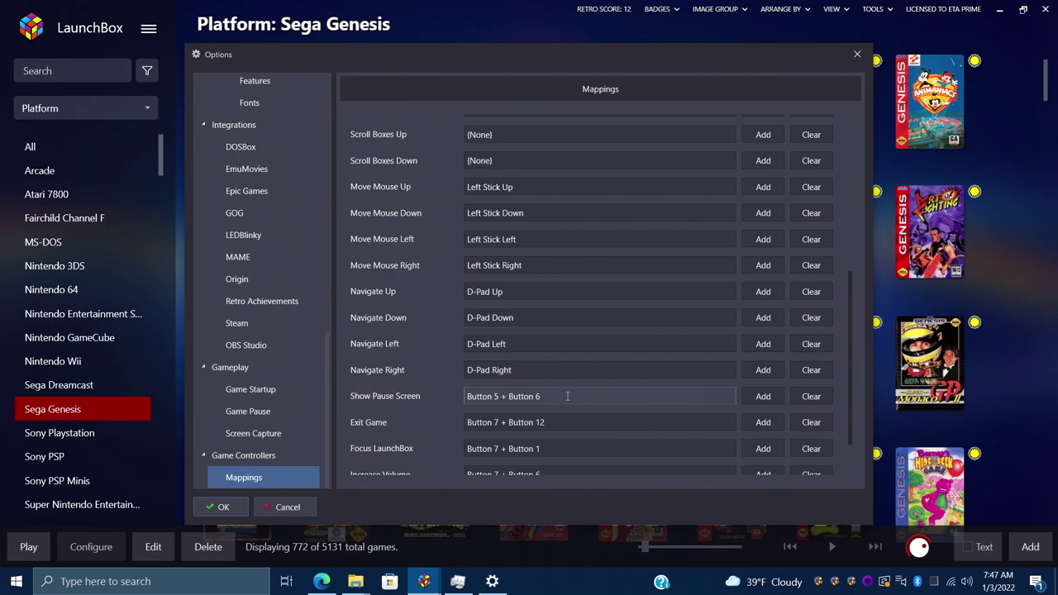
{"action": "left_click", "coordinate": [810, 400]}
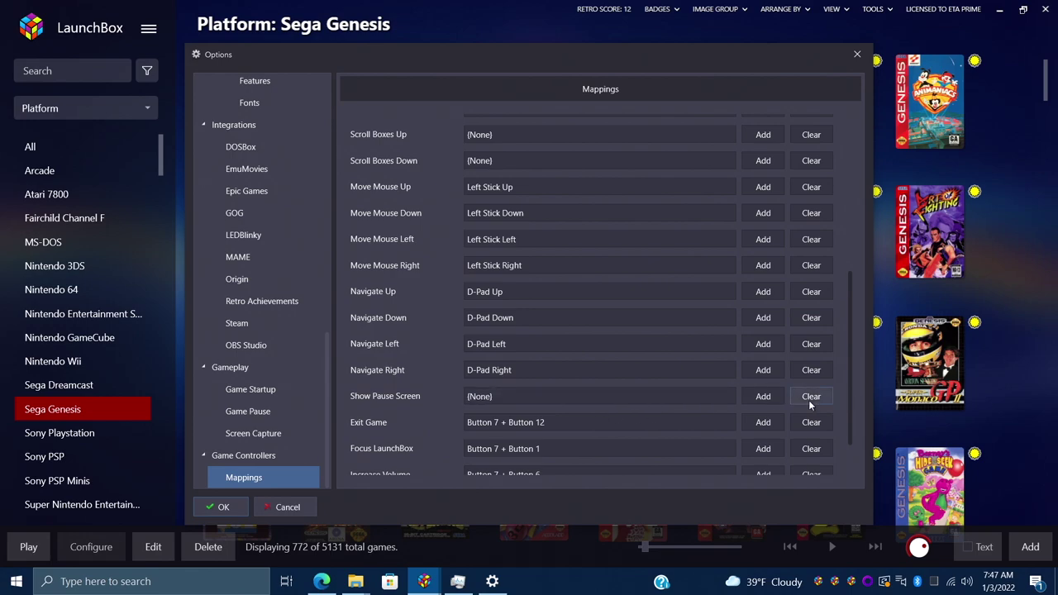
{"action": "left_click", "coordinate": [761, 398]}
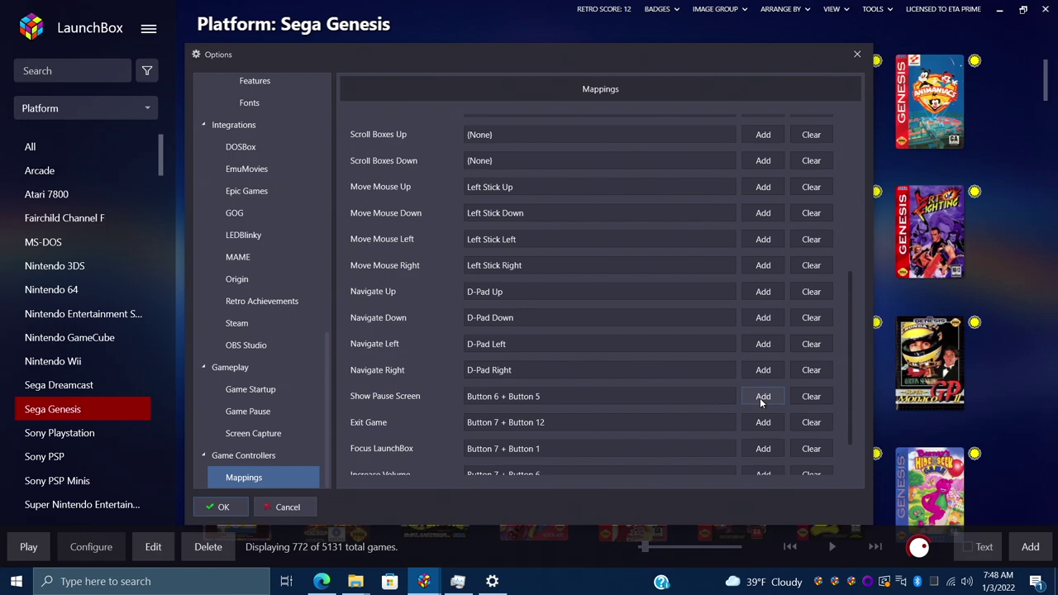
{"action": "left_click", "coordinate": [248, 460]}
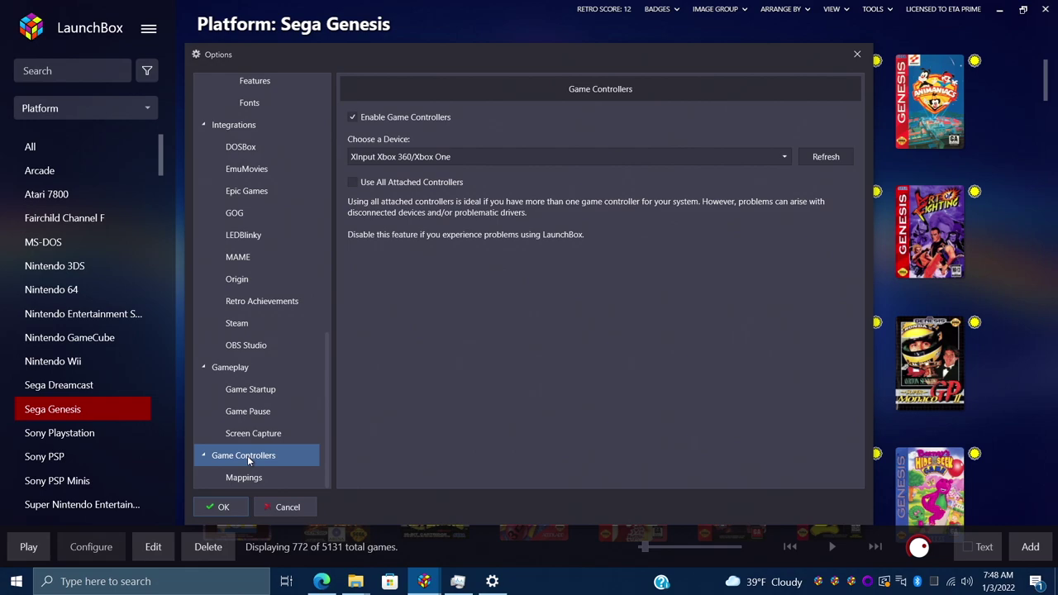
{"action": "left_click", "coordinate": [253, 416]}
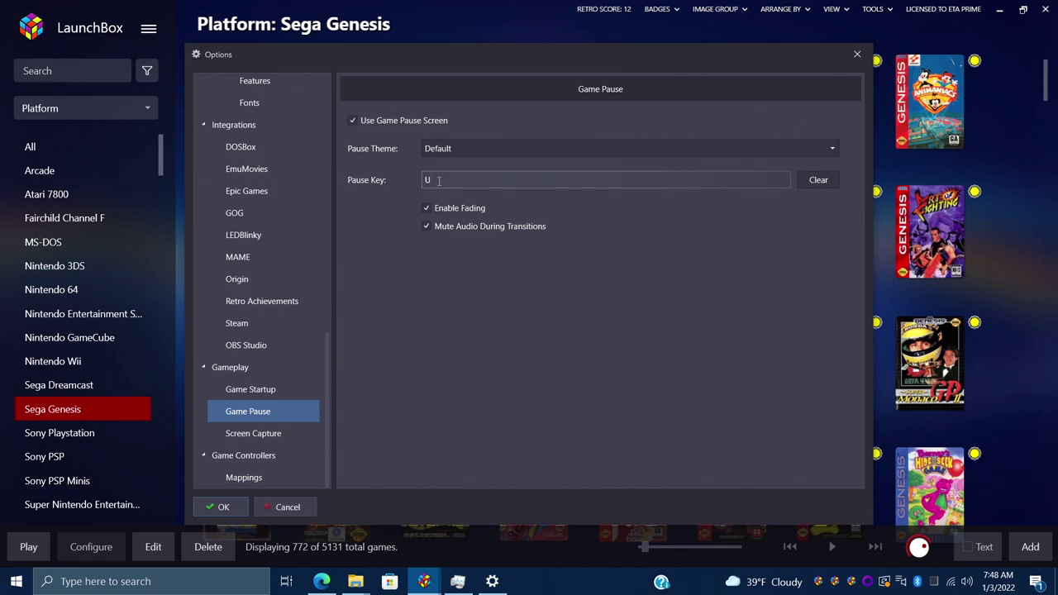
- Save the options, launch Alien 3, and fire the rifle
{"action": "left_click", "coordinate": [233, 505]}
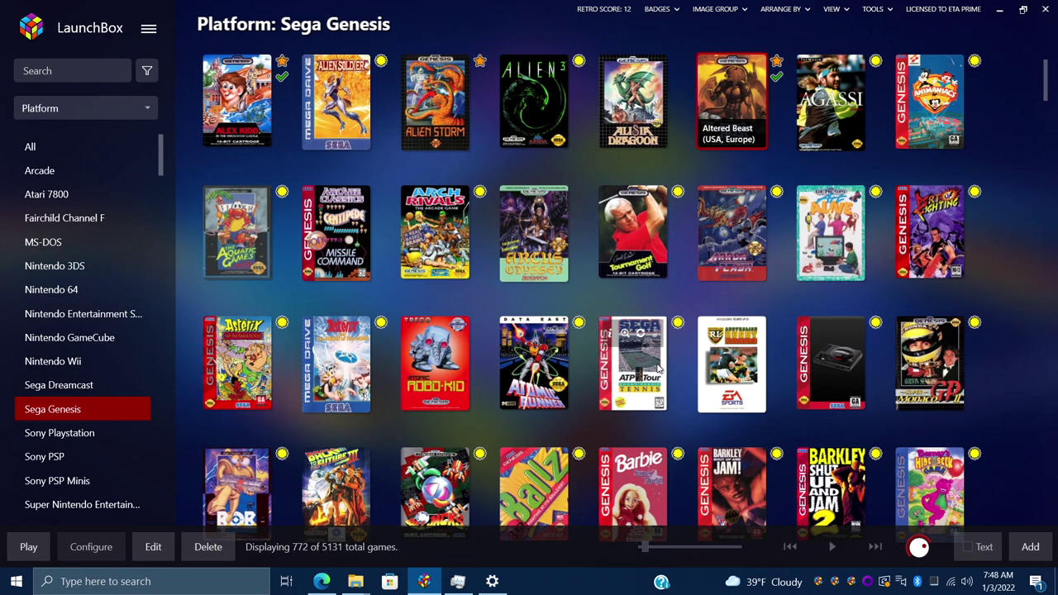
{"action": "double_click", "coordinate": [537, 130]}
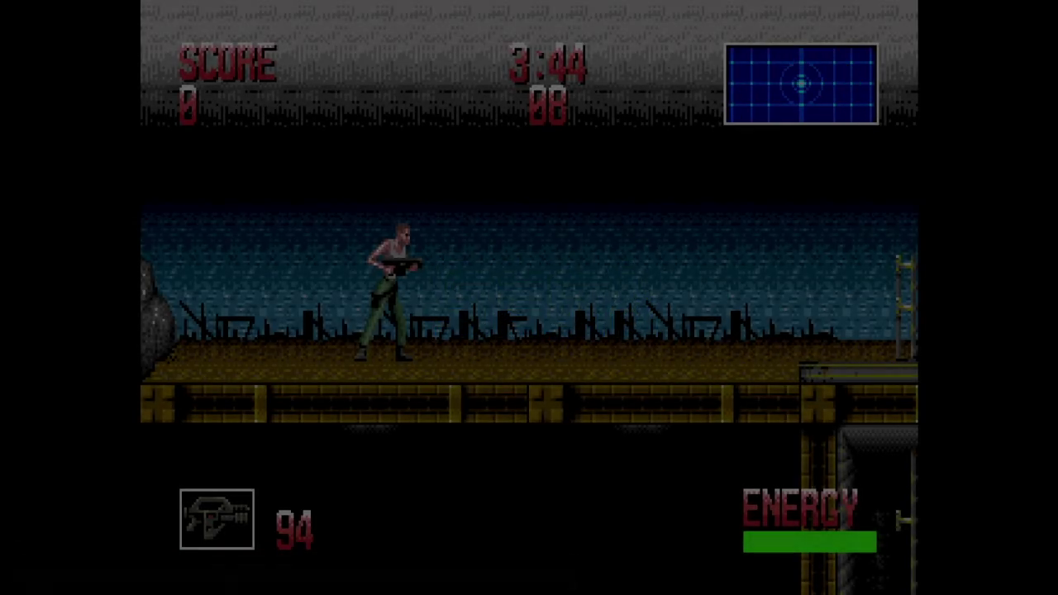
{"action": "key", "text": "z"}
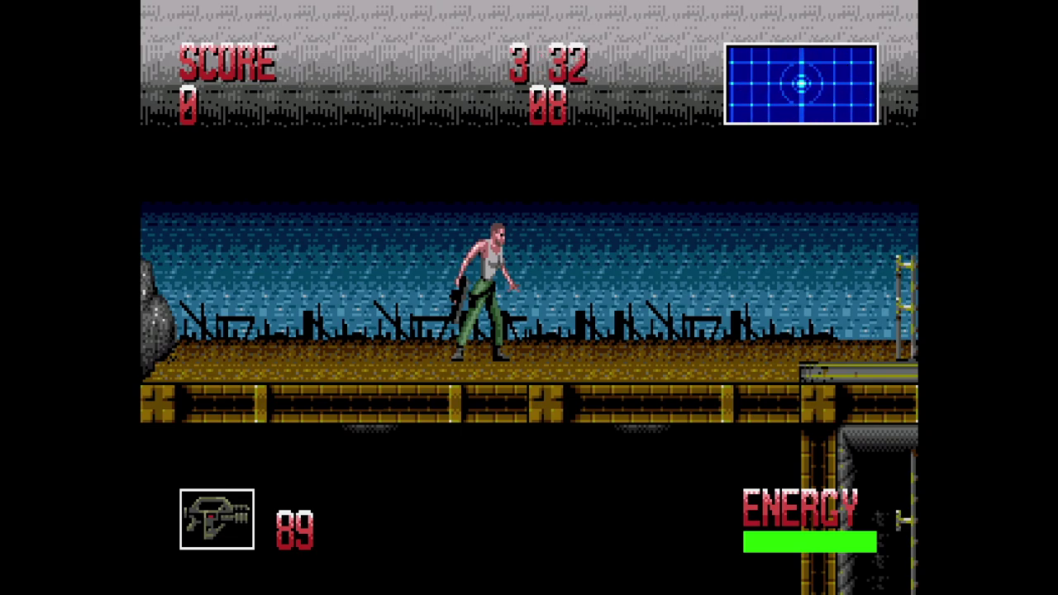
- Pause Alien 3 with Escape, browse the pause menu, resume play, then pause again
{"action": "key", "text": "Escape"}
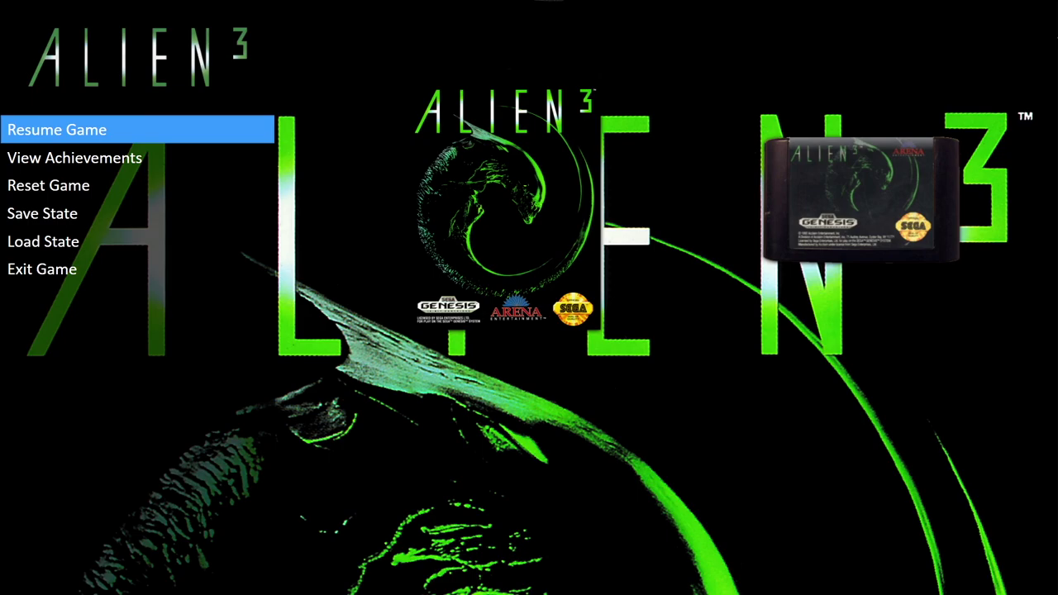
{"action": "key", "text": "Down"}
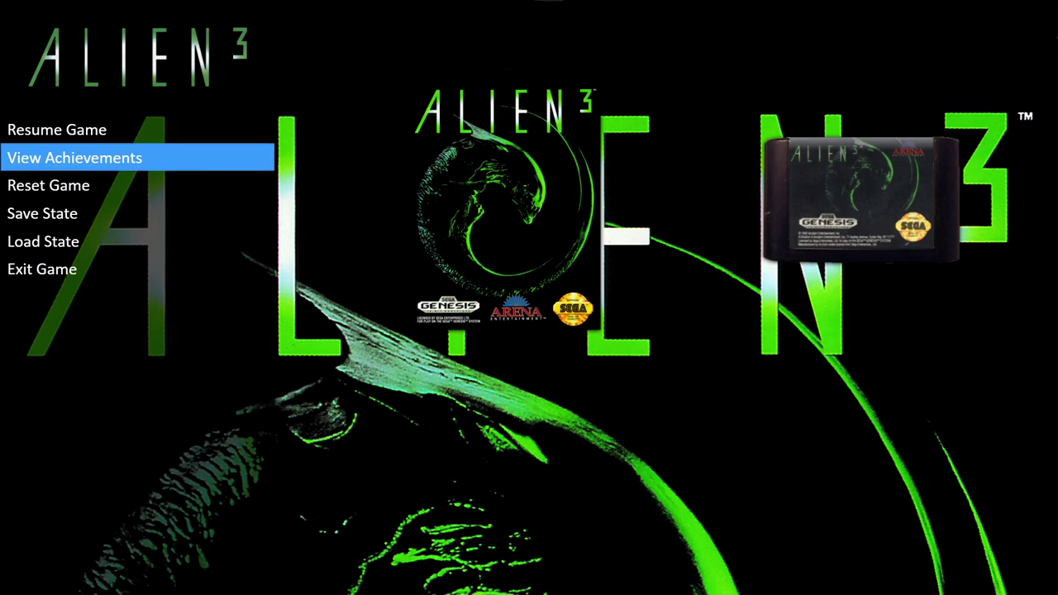
{"action": "key", "text": "Down"}
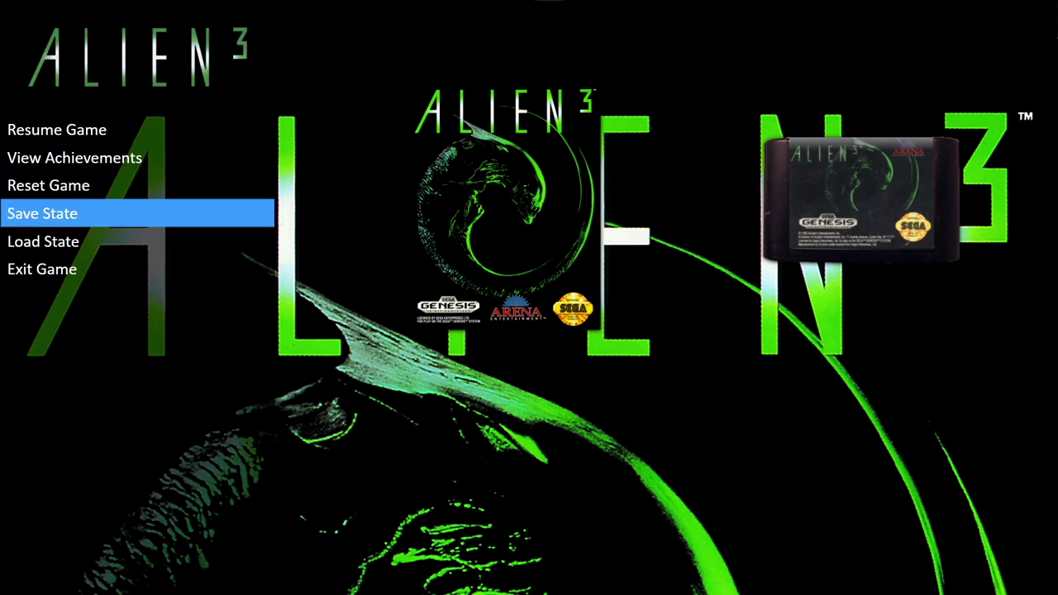
{"action": "key", "text": "Down"}
{"action": "key", "text": "Down"}
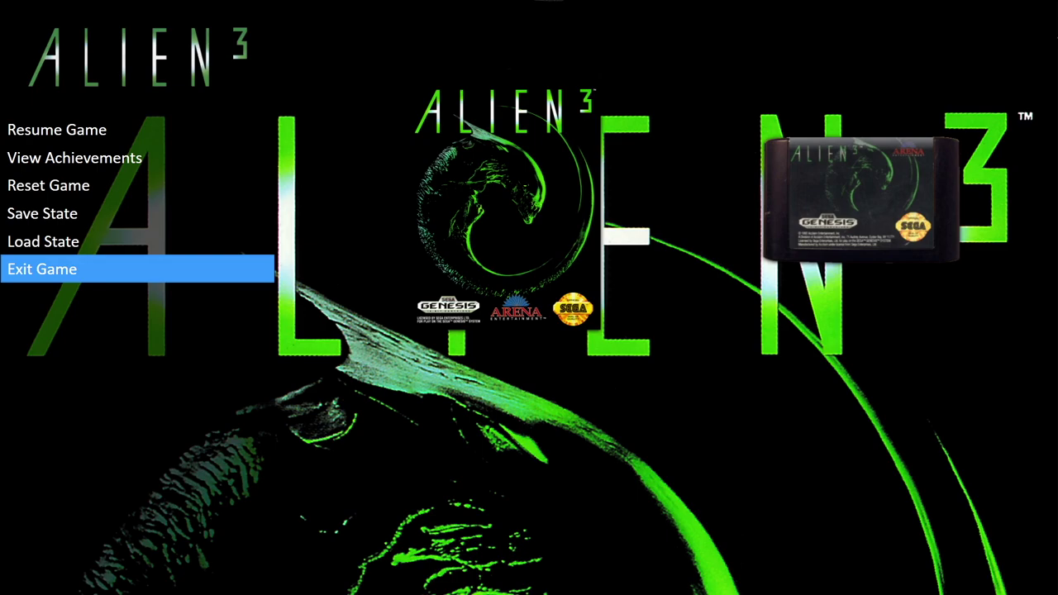
{"action": "key", "text": "Up"}
{"action": "key", "text": "Up"}
{"action": "key", "text": "Up"}
{"action": "key", "text": "Up"}
{"action": "key", "text": "Up"}
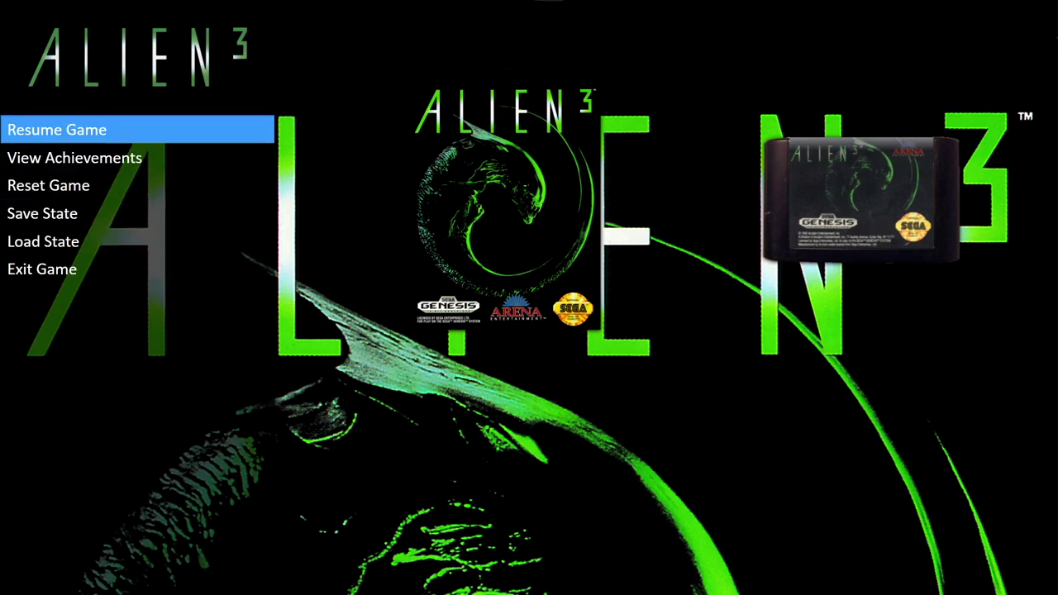
{"action": "key", "text": "Return"}
{"action": "key", "text": "x"}
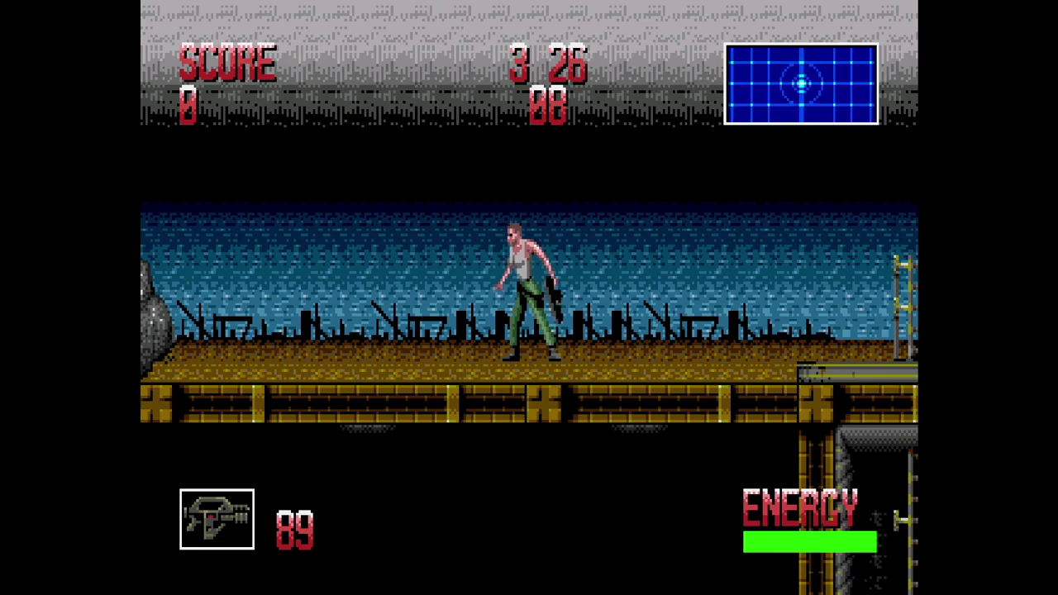
{"action": "key", "text": "Escape"}
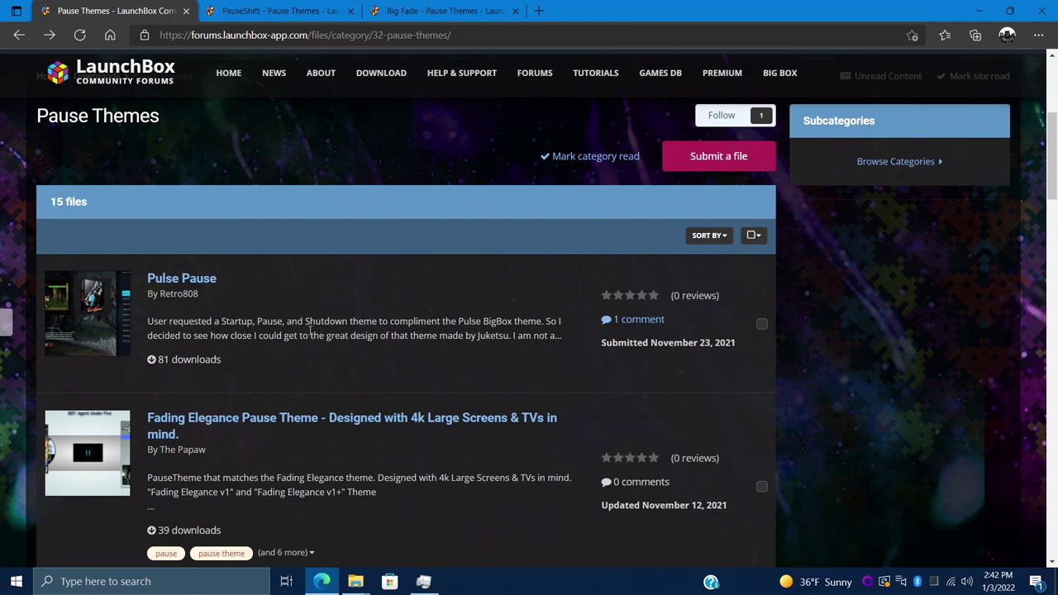
- Download PauseShift 1.0 and Big Fade 1.0.4 from their forum pages, then bring up Downloads
{"action": "scroll", "coordinate": [306, 302], "scroll_direction": "down", "scroll_amount": 3}
{"action": "scroll", "coordinate": [360, 416], "scroll_direction": "down", "scroll_amount": 15}
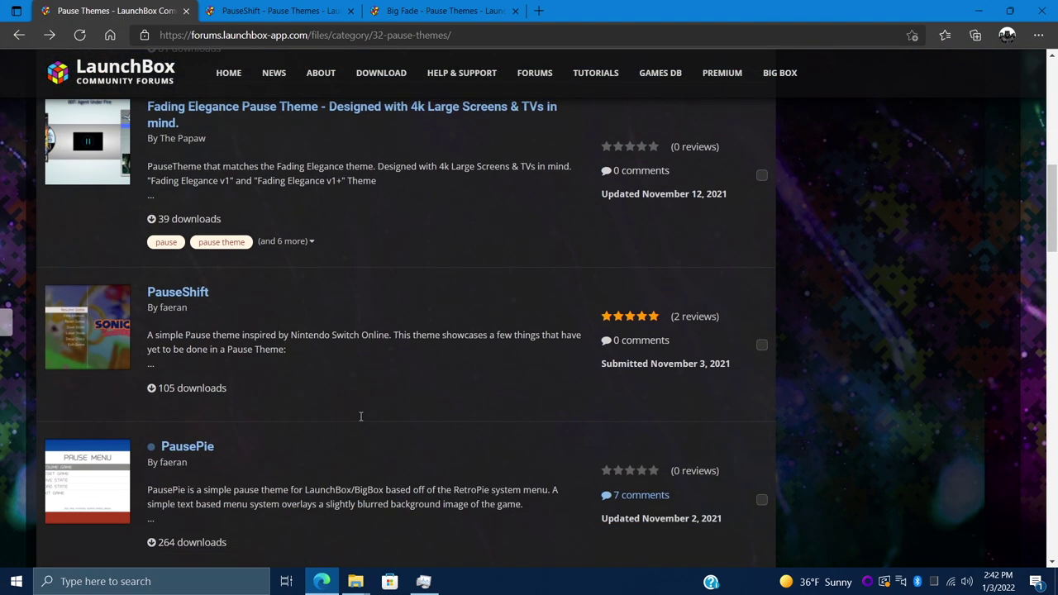
{"action": "left_click", "coordinate": [283, 10]}
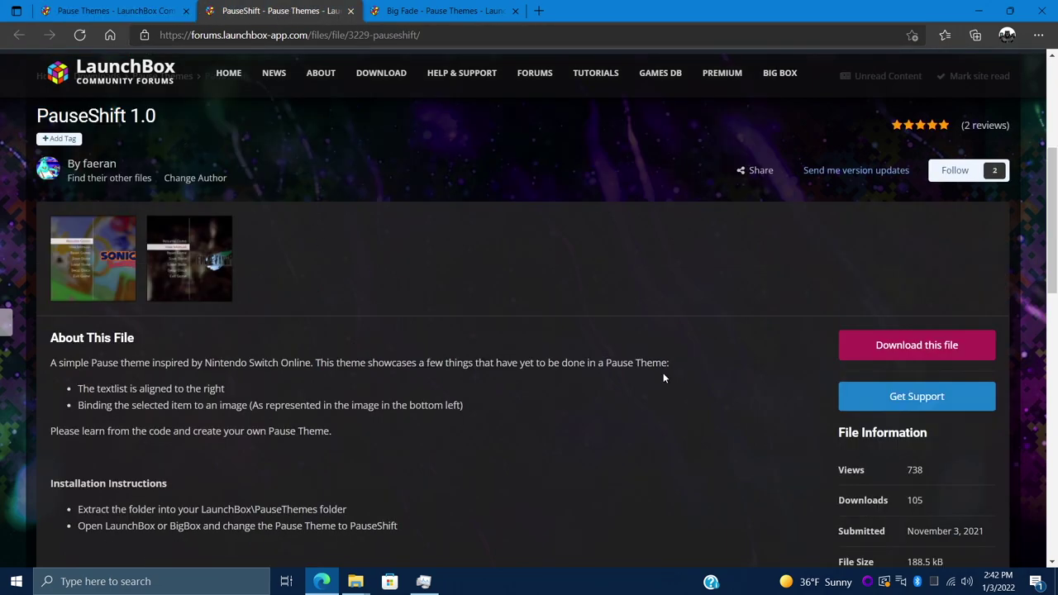
{"action": "left_click", "coordinate": [932, 352]}
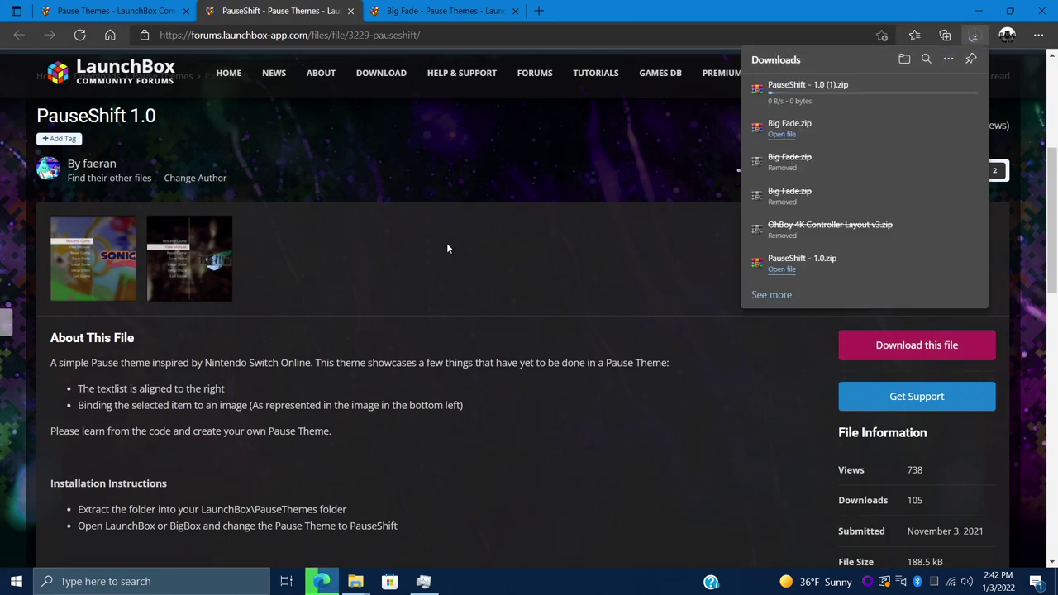
{"action": "left_click", "coordinate": [414, 10]}
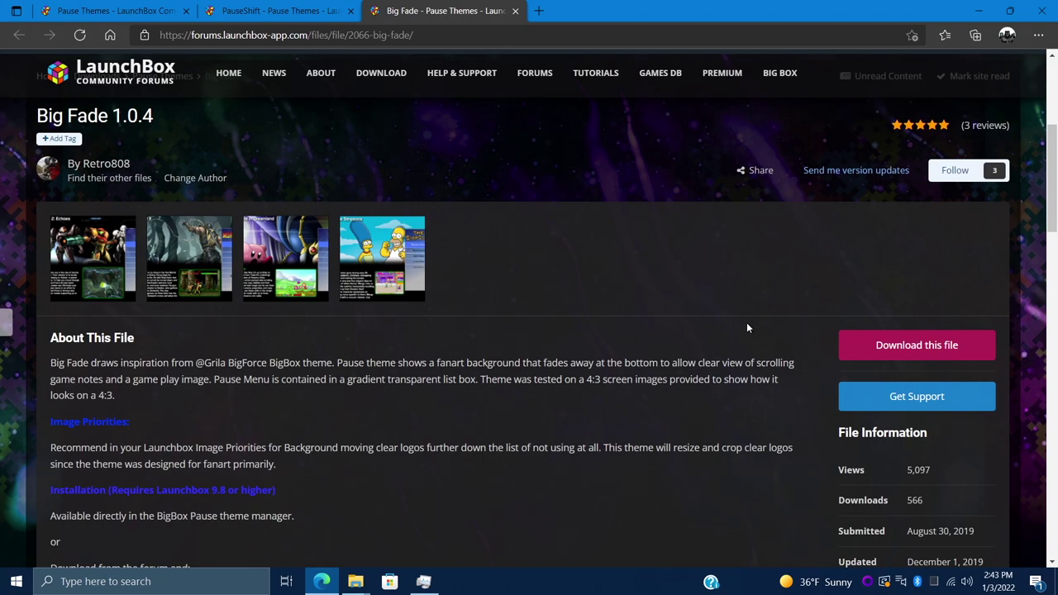
{"action": "left_click", "coordinate": [927, 353]}
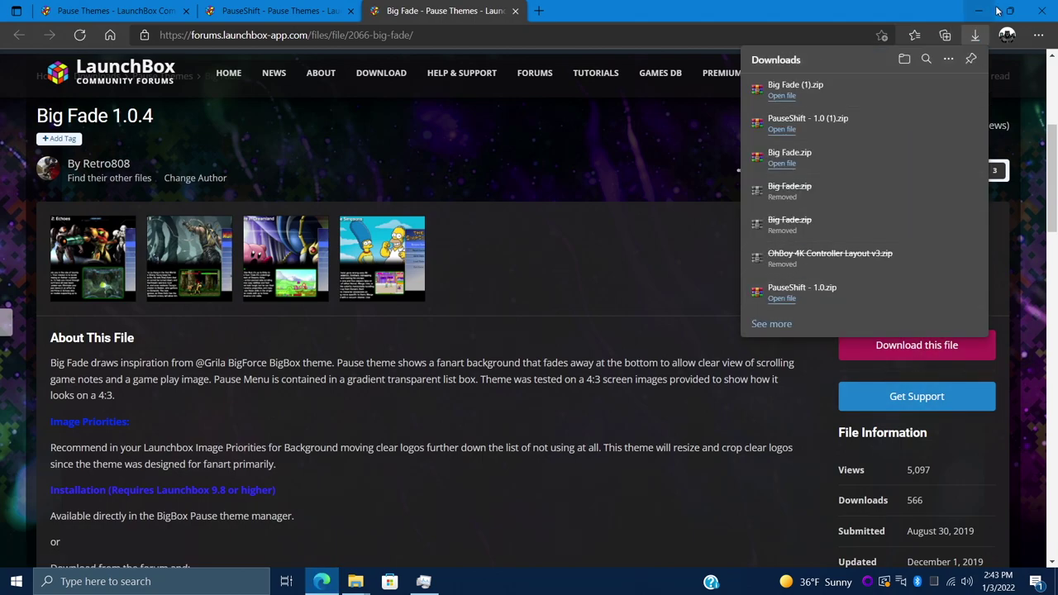
{"action": "left_click", "coordinate": [355, 581]}
{"action": "left_click", "coordinate": [399, 534]}
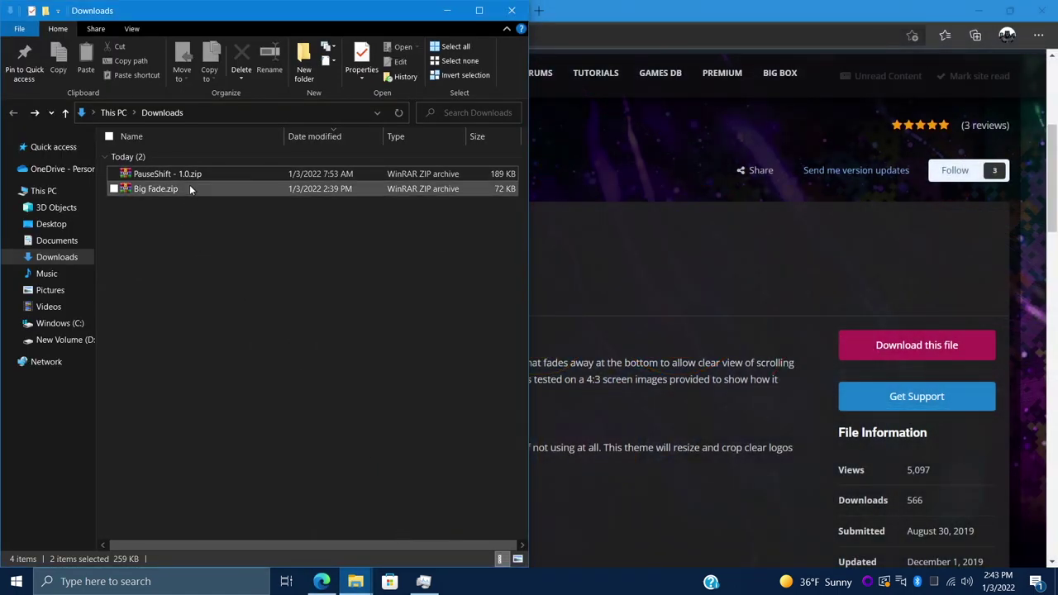
- Bring the LaunchBox folder window beside Downloads and open its PauseThemes folder
{"action": "left_click", "coordinate": [356, 581]}
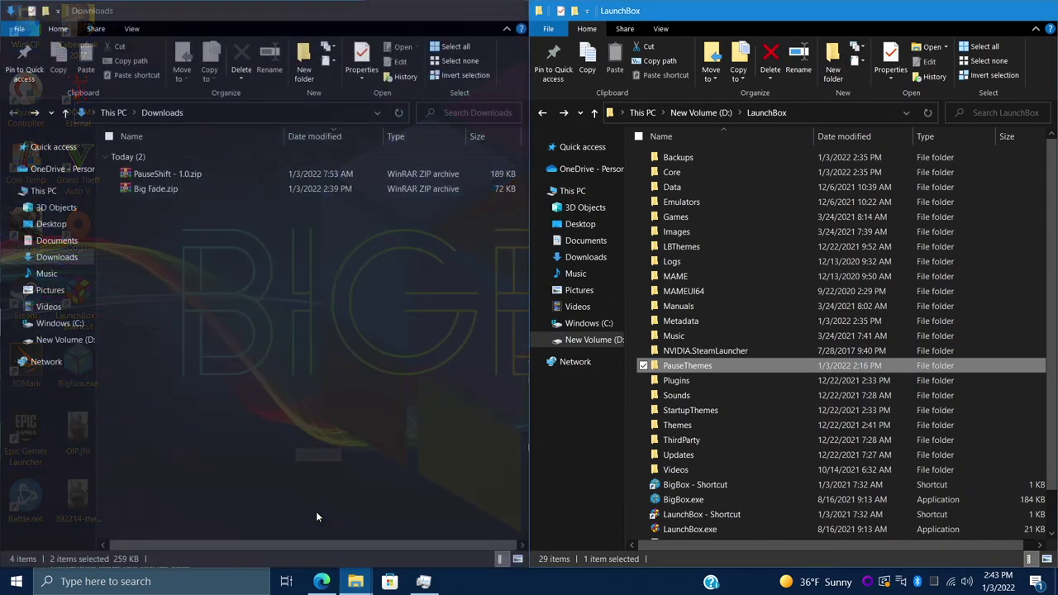
{"action": "left_click", "coordinate": [316, 510]}
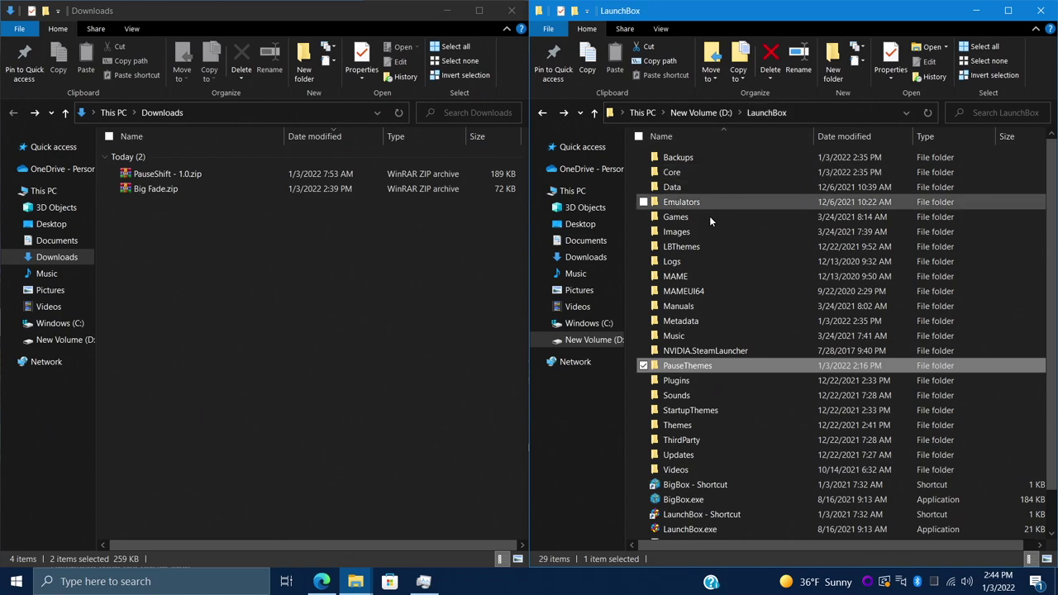
{"action": "double_click", "coordinate": [719, 365]}
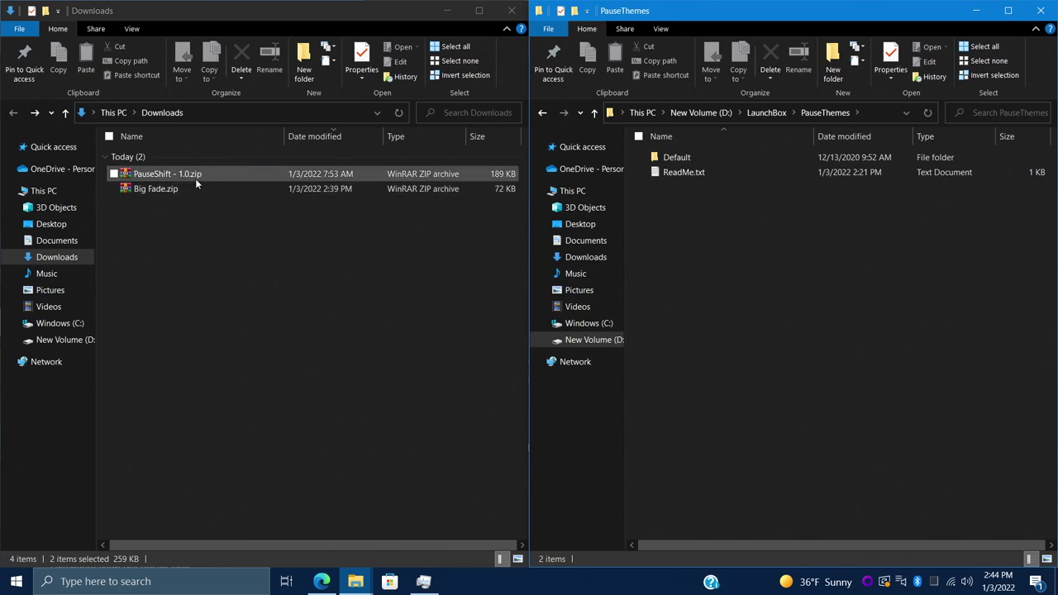
- Extract Big Fade.zip in Downloads and check the extracted folder's contents
{"action": "right_click", "coordinate": [162, 189]}
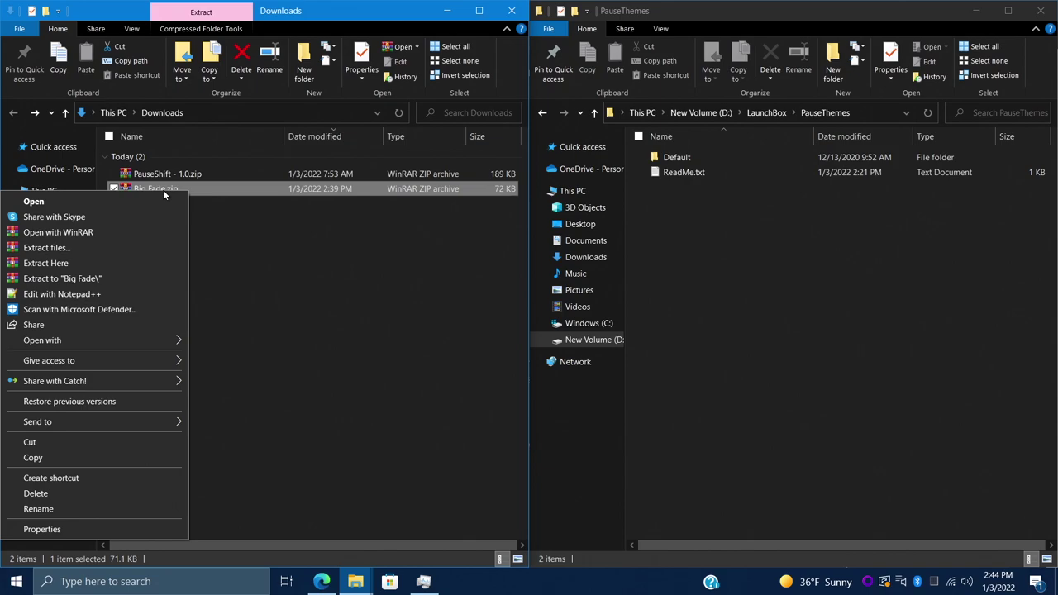
{"action": "left_click", "coordinate": [57, 263]}
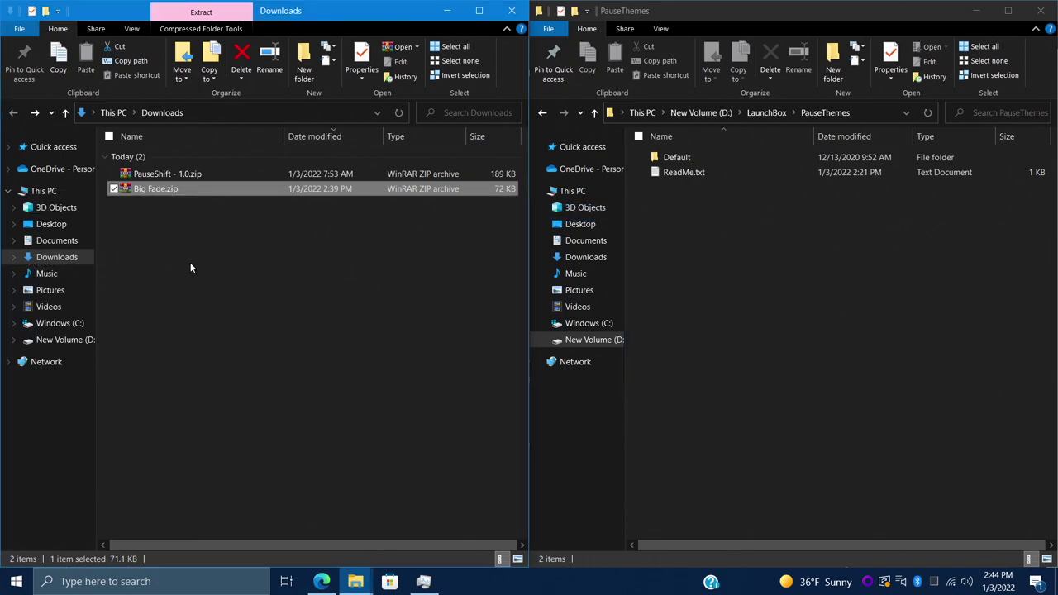
{"action": "left_click", "coordinate": [204, 232]}
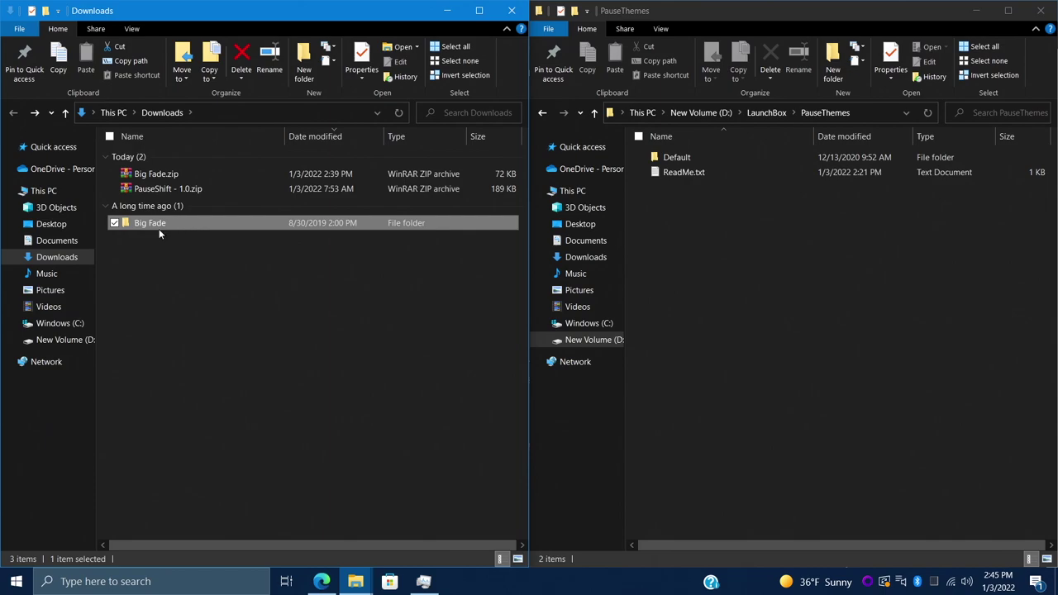
{"action": "double_click", "coordinate": [203, 221]}
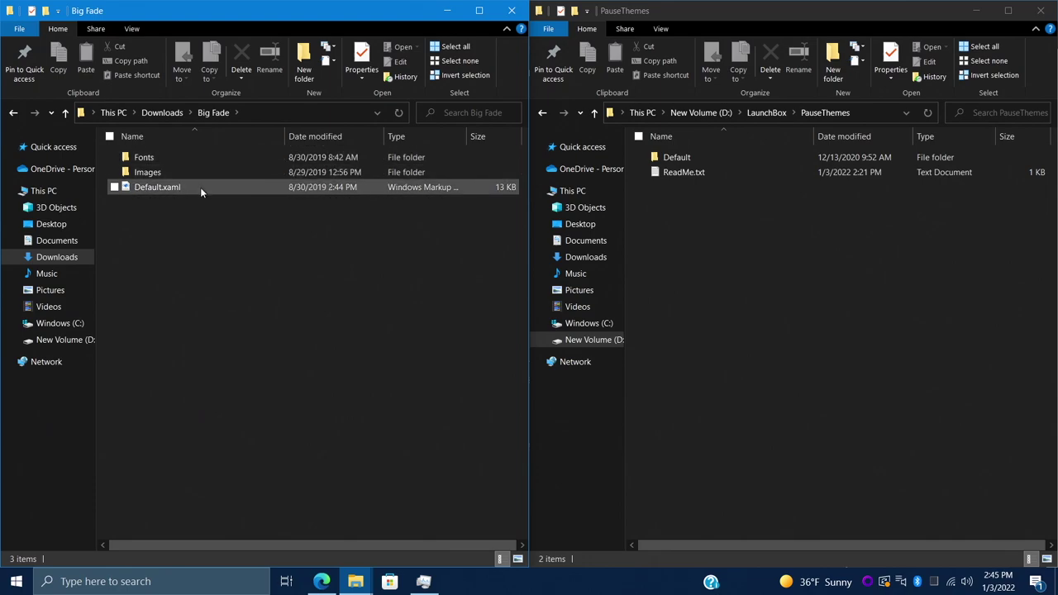
{"action": "left_click", "coordinate": [13, 112]}
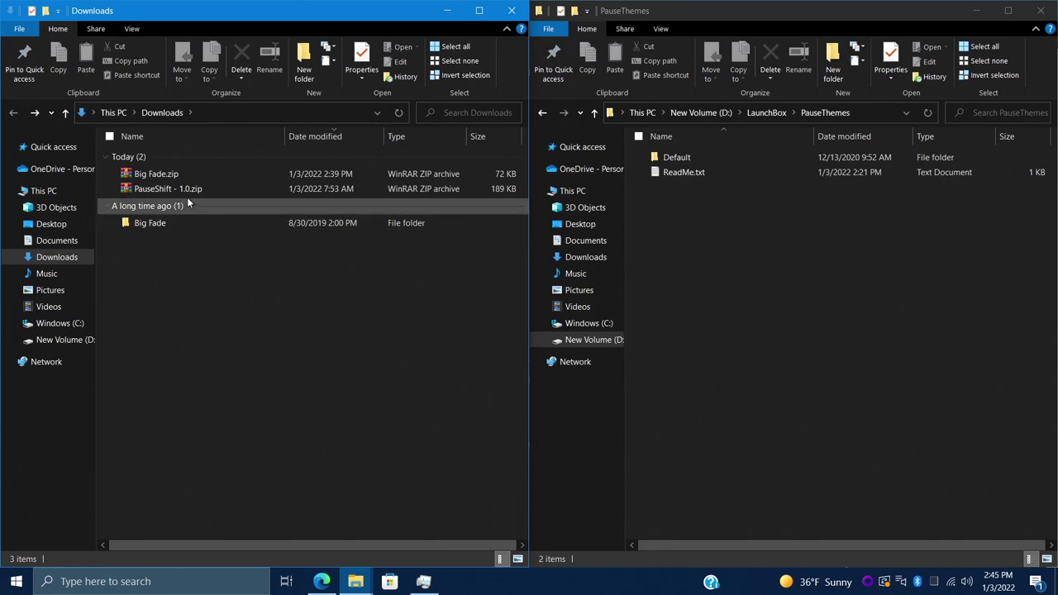
- Extract PauseShift - 1.0.zip, check it, and drag both theme folders into PauseThemes
{"action": "right_click", "coordinate": [169, 191]}
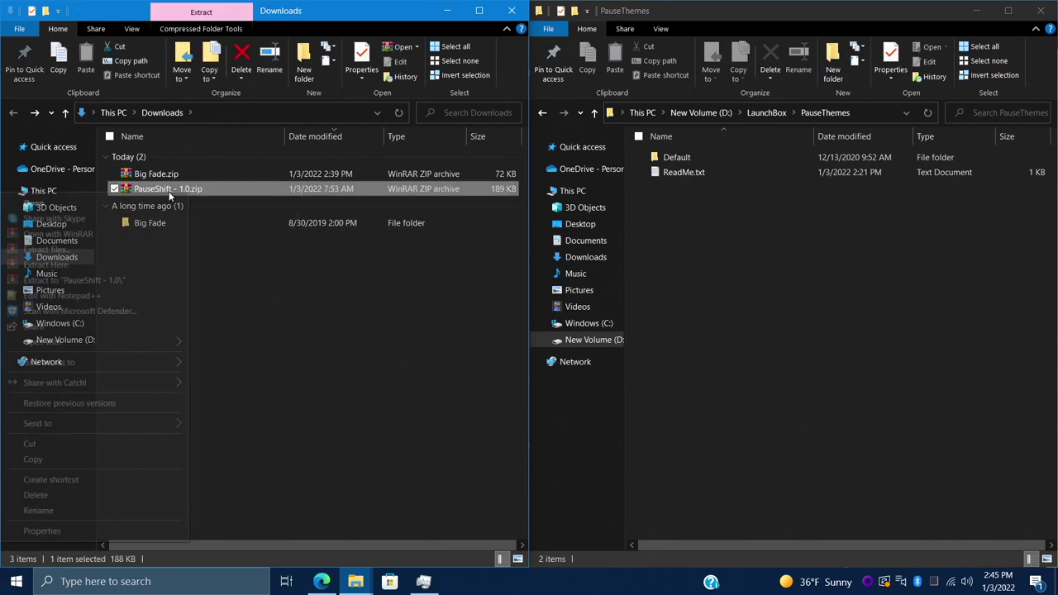
{"action": "left_click", "coordinate": [62, 265]}
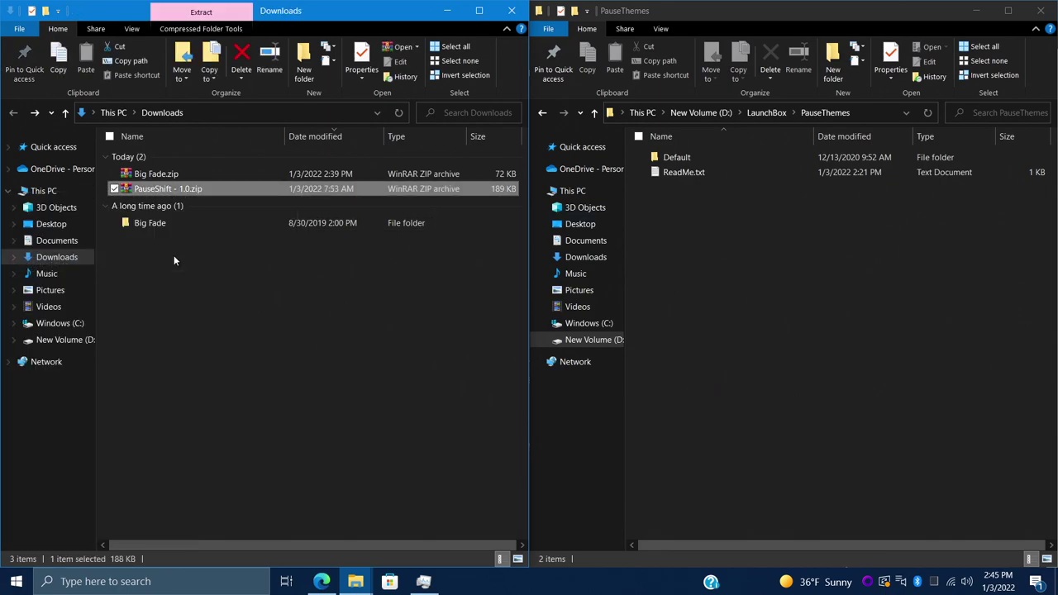
{"action": "left_click", "coordinate": [185, 270]}
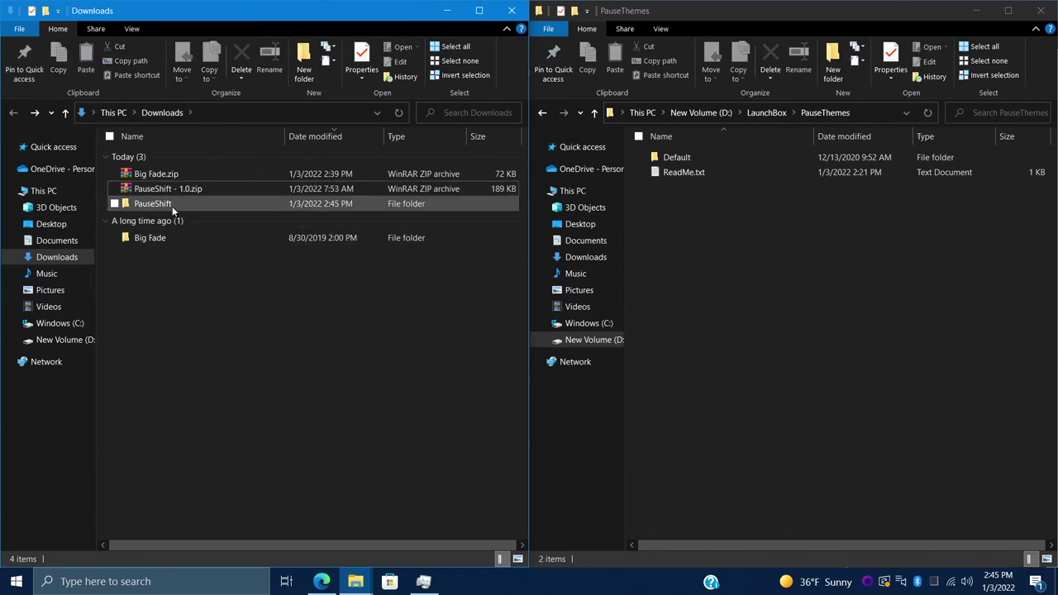
{"action": "double_click", "coordinate": [173, 208]}
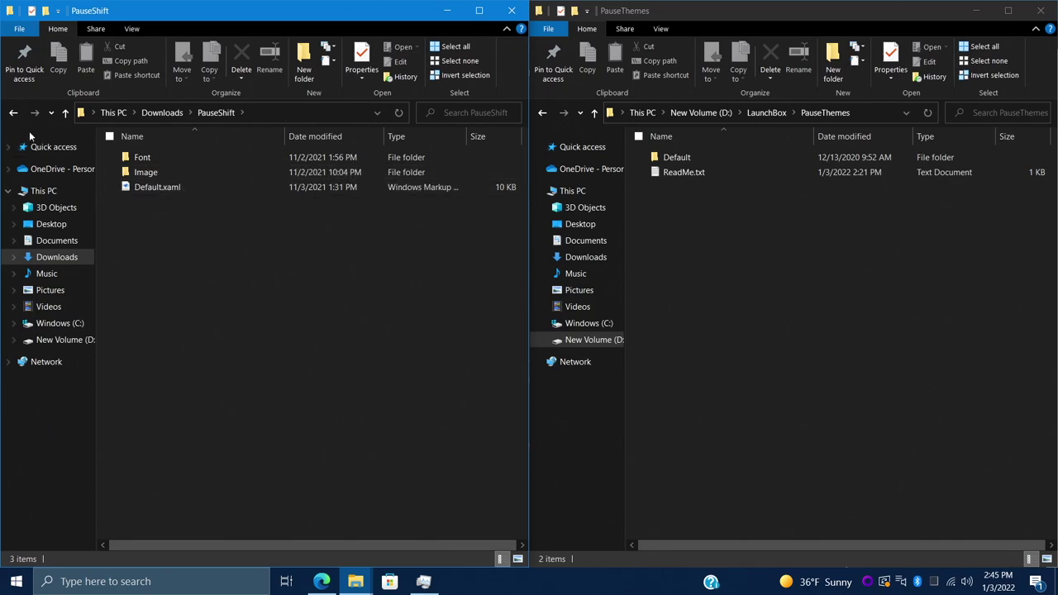
{"action": "left_click", "coordinate": [13, 113]}
{"action": "left_click_drag", "start_coordinate": [175, 256], "coordinate": [712, 313]}
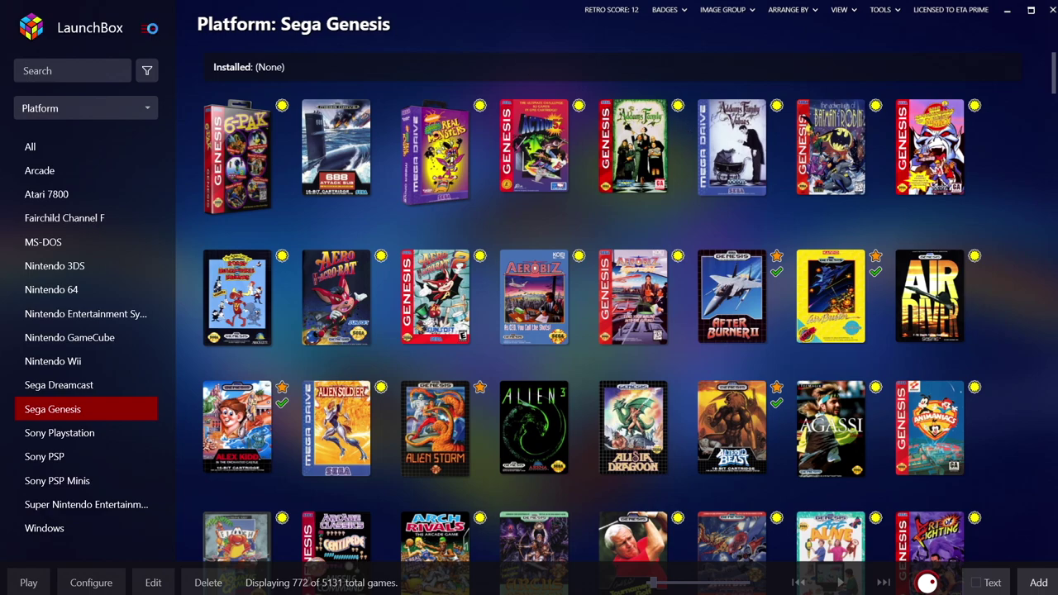
- Choose PauseShift as the Pause Theme under Options > Game Pause and save with OK
{"action": "left_click", "coordinate": [150, 29]}
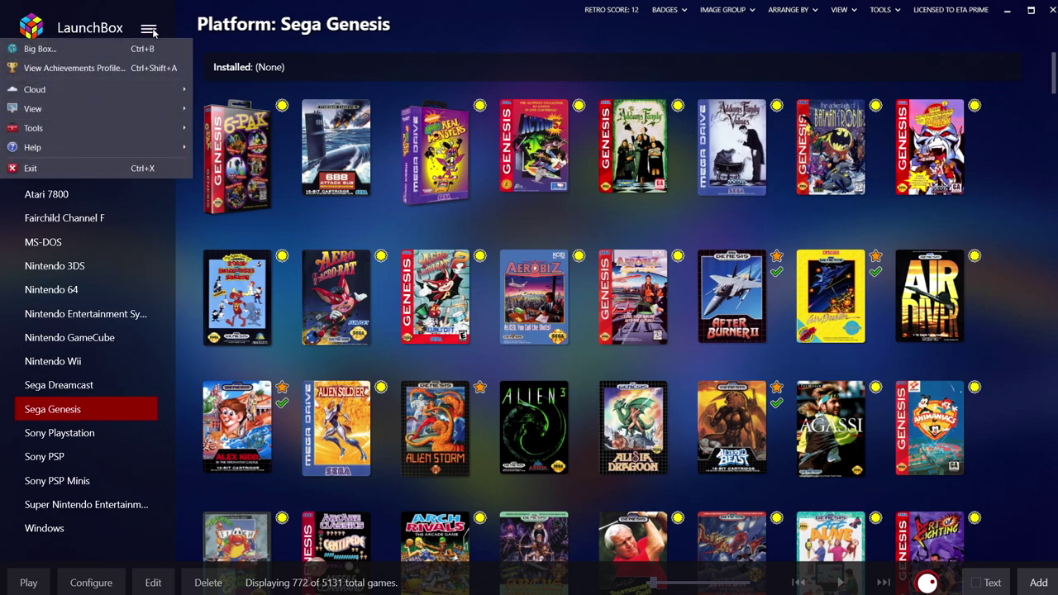
{"action": "mouse_move", "coordinate": [110, 122]}
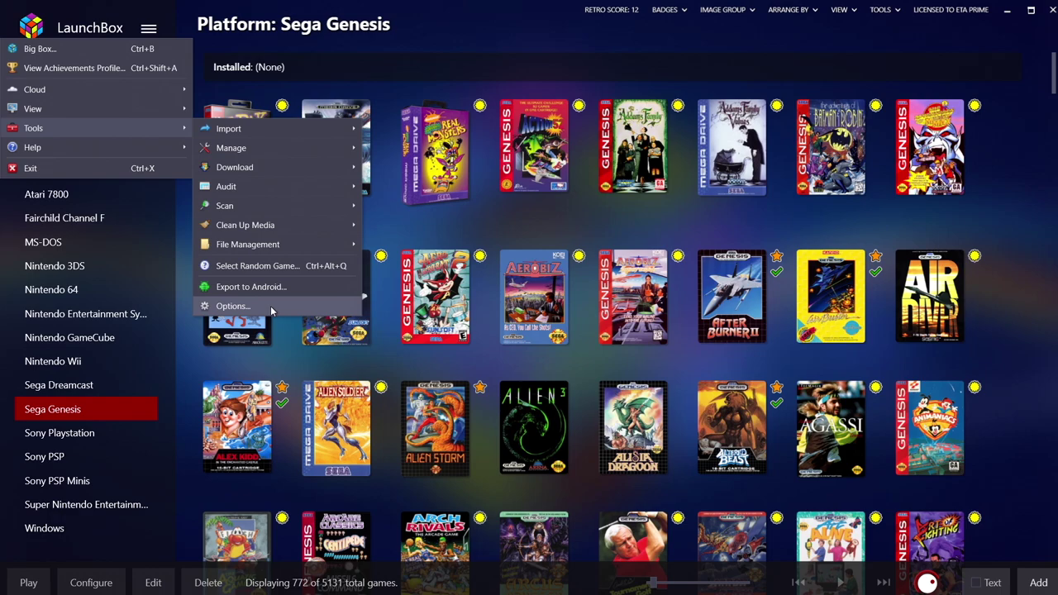
{"action": "left_click", "coordinate": [271, 307]}
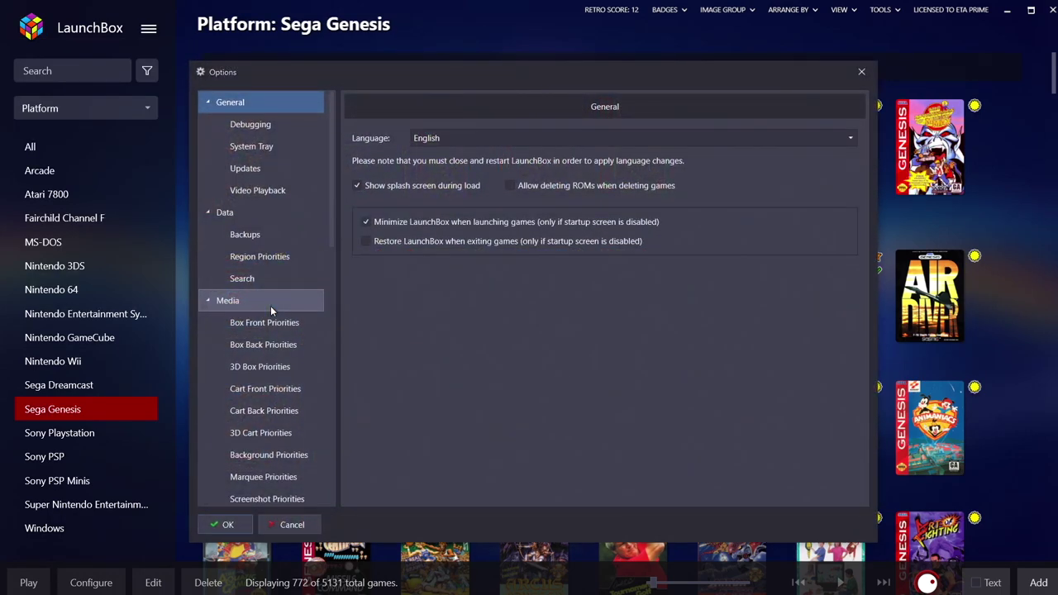
{"action": "scroll", "coordinate": [270, 306], "scroll_direction": "down", "scroll_amount": 7}
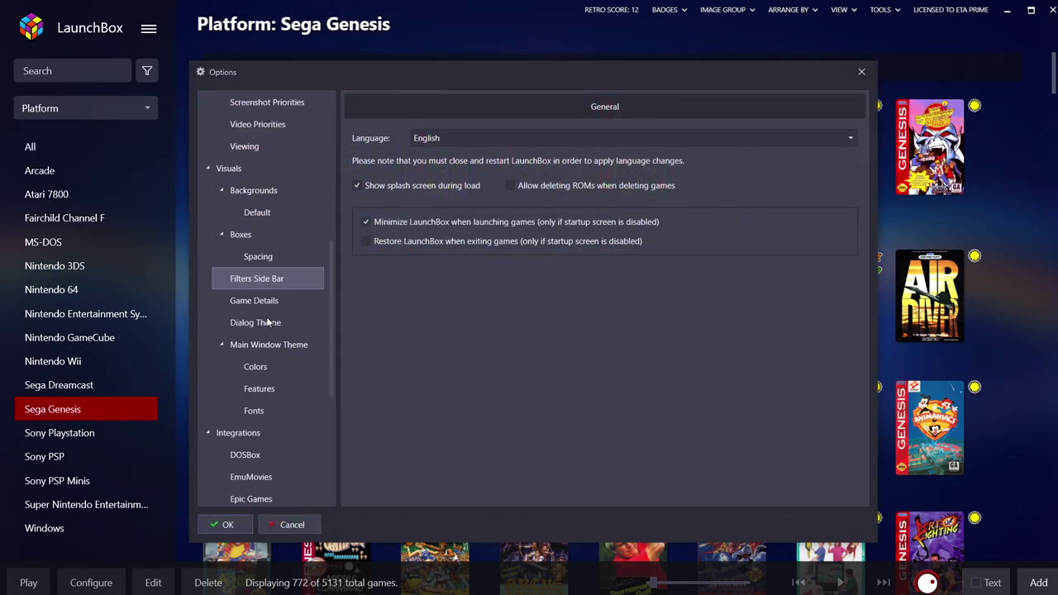
{"action": "scroll", "coordinate": [268, 322], "scroll_direction": "down", "scroll_amount": 5}
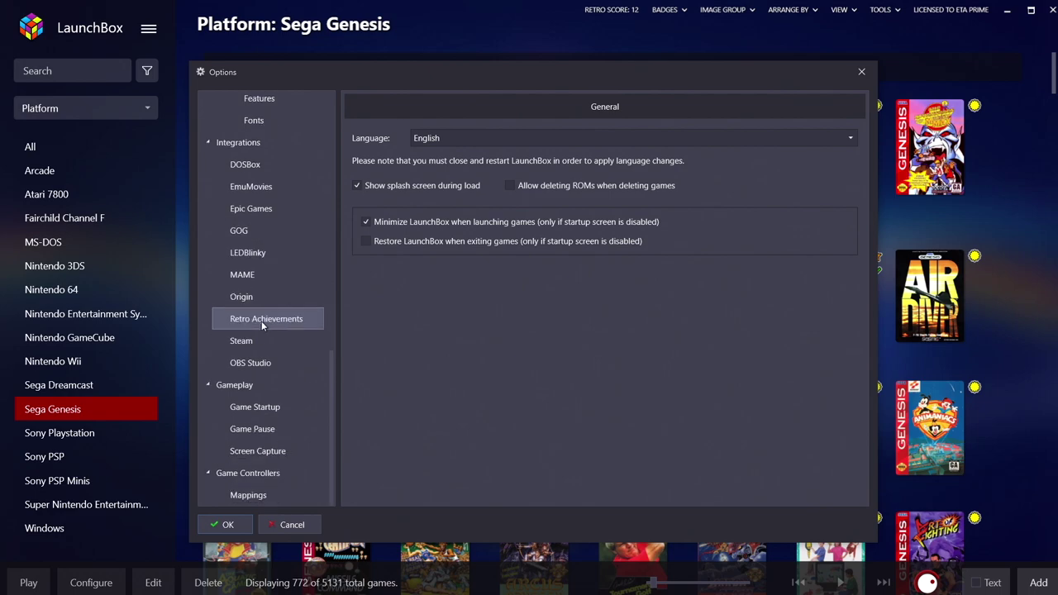
{"action": "left_click", "coordinate": [275, 429]}
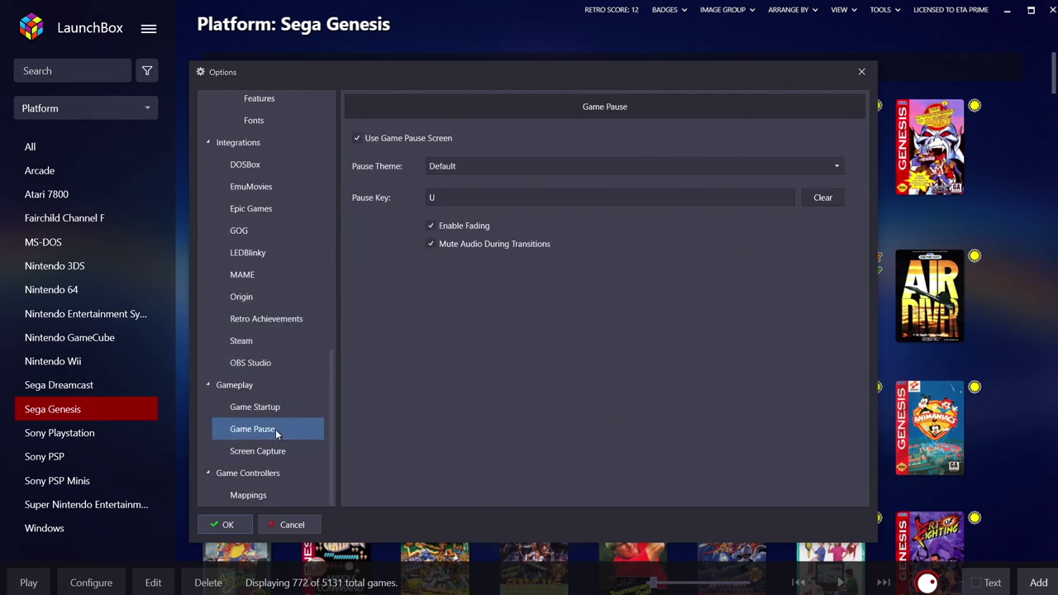
{"action": "left_click", "coordinate": [478, 167]}
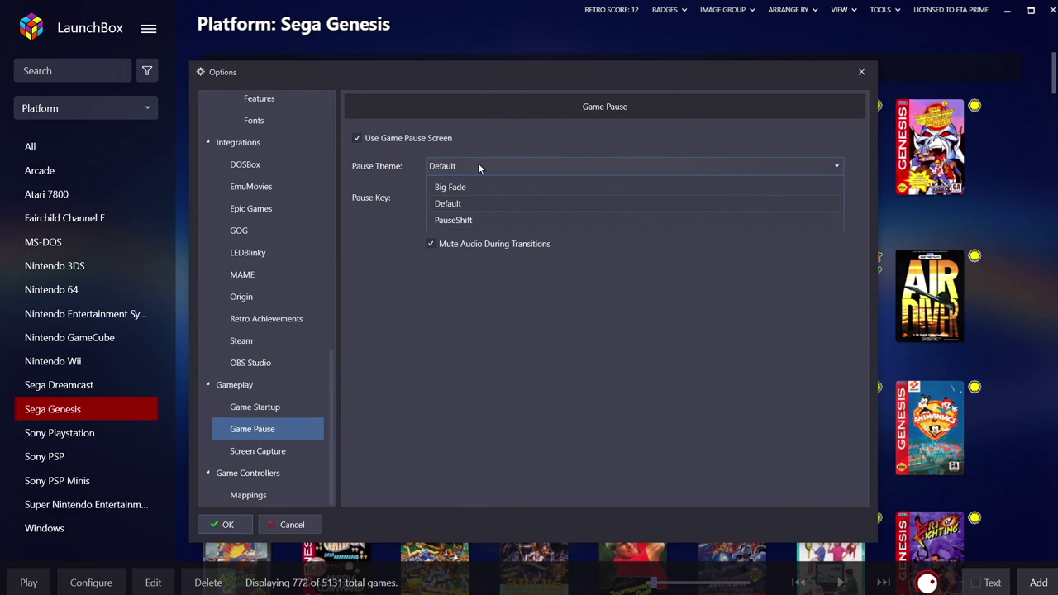
{"action": "left_click", "coordinate": [476, 220]}
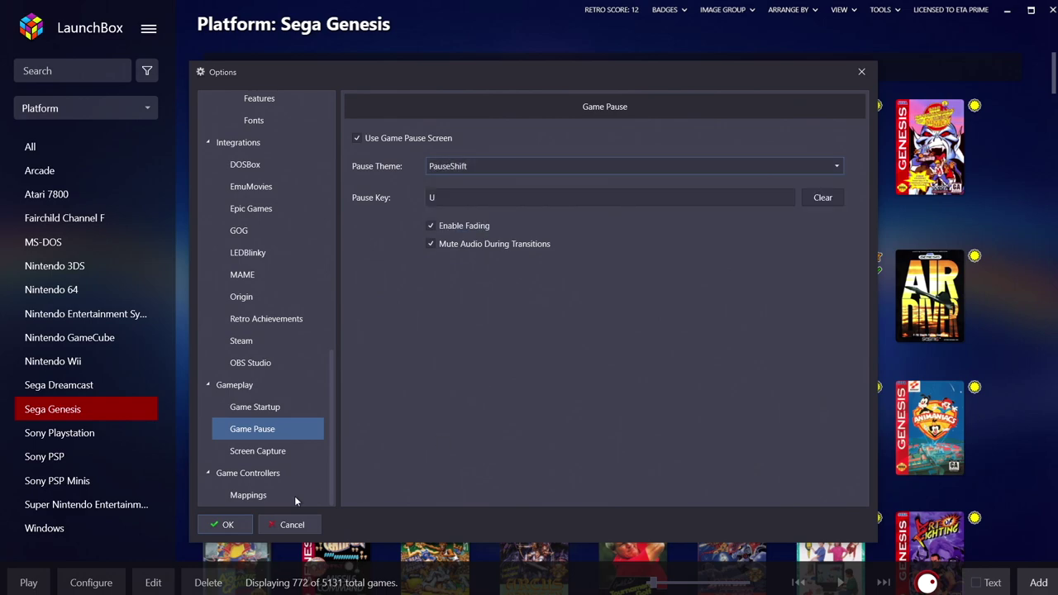
{"action": "left_click", "coordinate": [225, 524]}
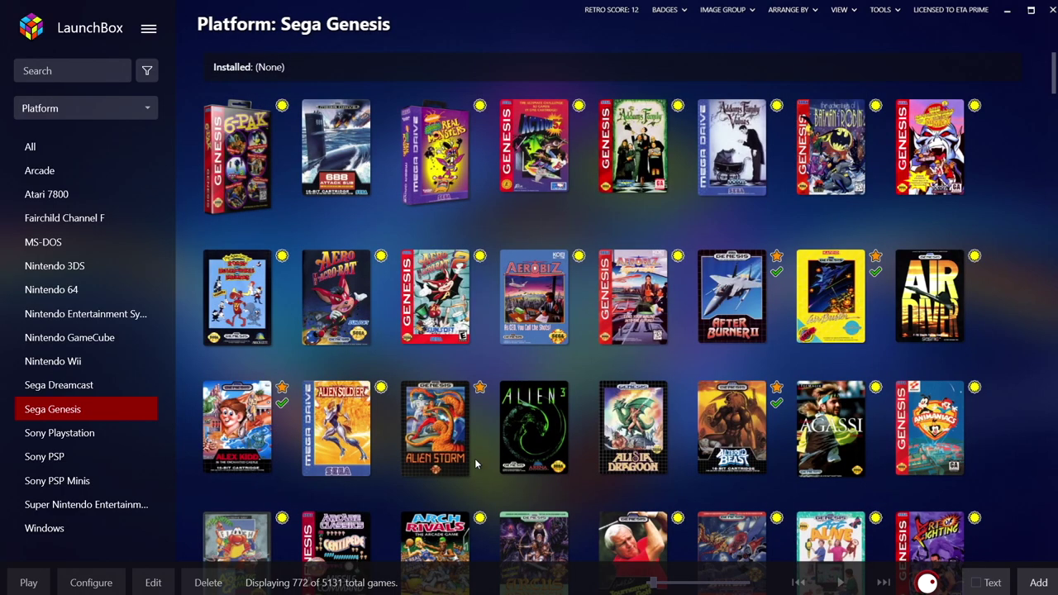
- Launch Alex Kidd in the Enchanted Castle, pause it with the Pause key, and browse the PauseShift menu
{"action": "double_click", "coordinate": [238, 431]}
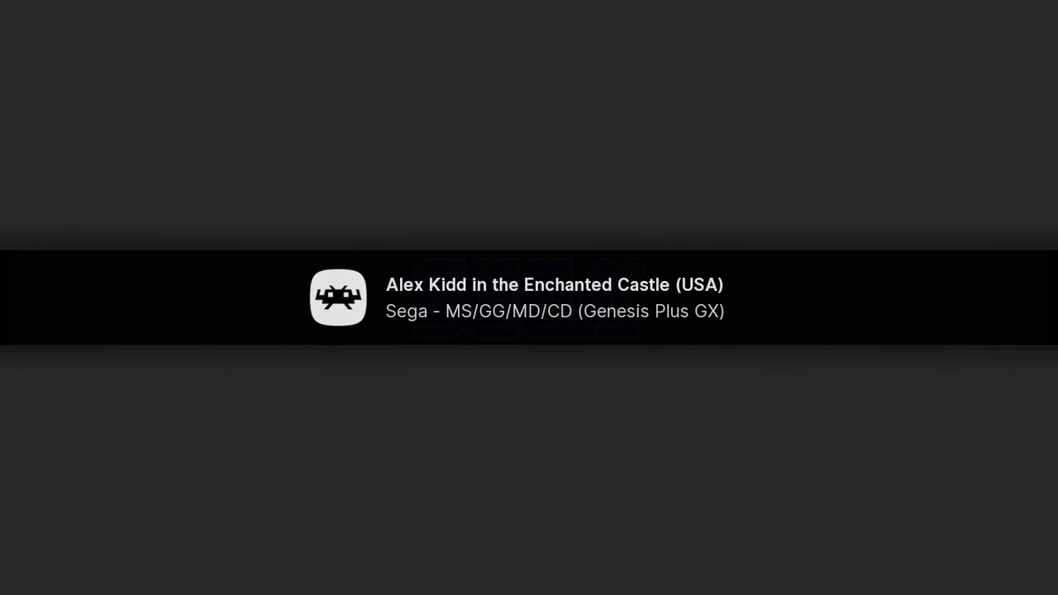
{"action": "key", "text": "Pause"}
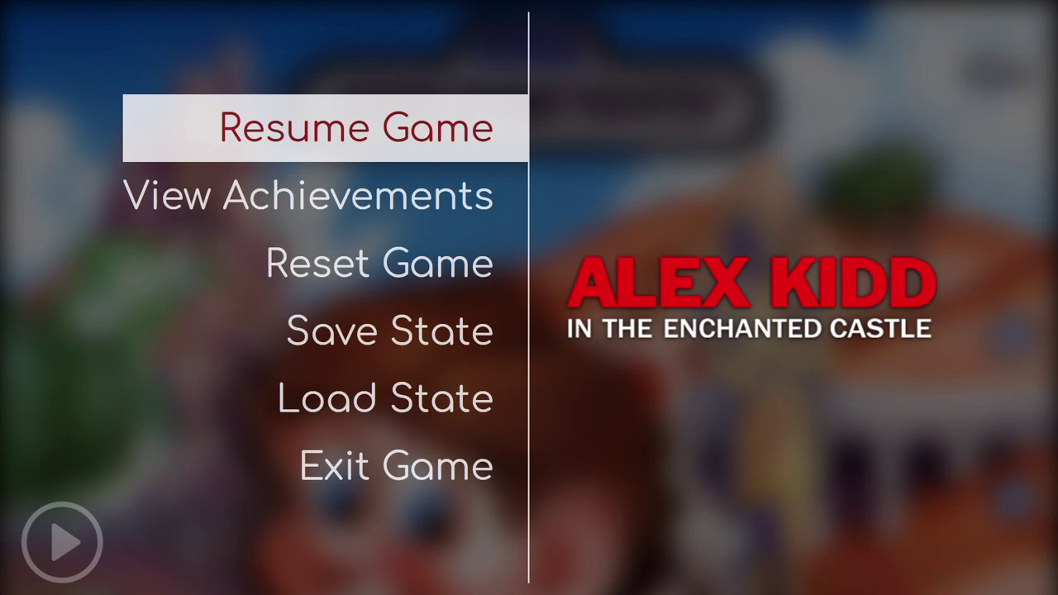
{"action": "key", "text": "Down"}
{"action": "key", "text": "Down"}
{"action": "key", "text": "Down"}
{"action": "key", "text": "Down"}
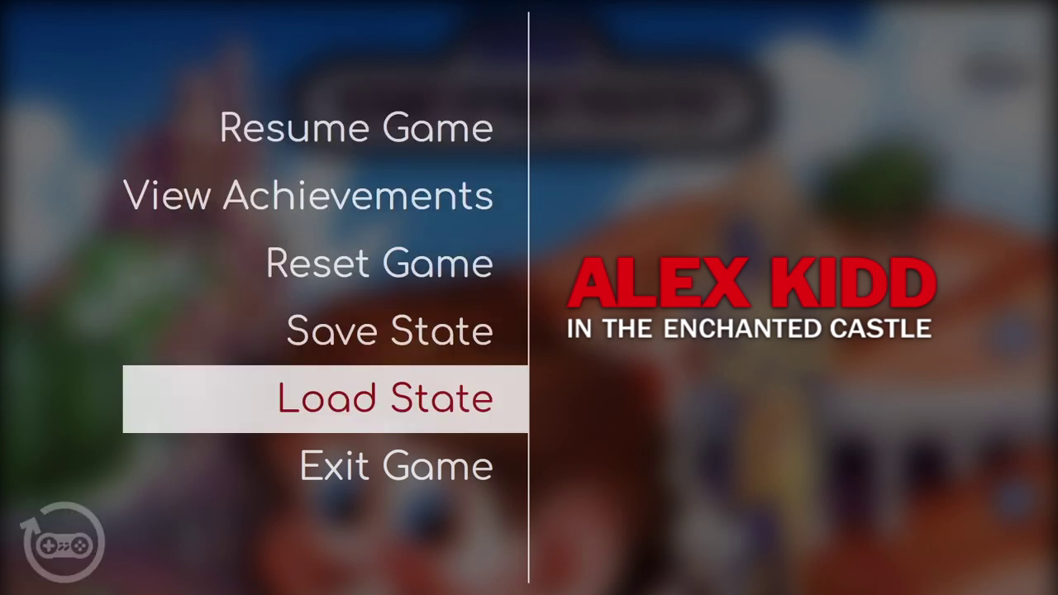
{"action": "key", "text": "Down"}
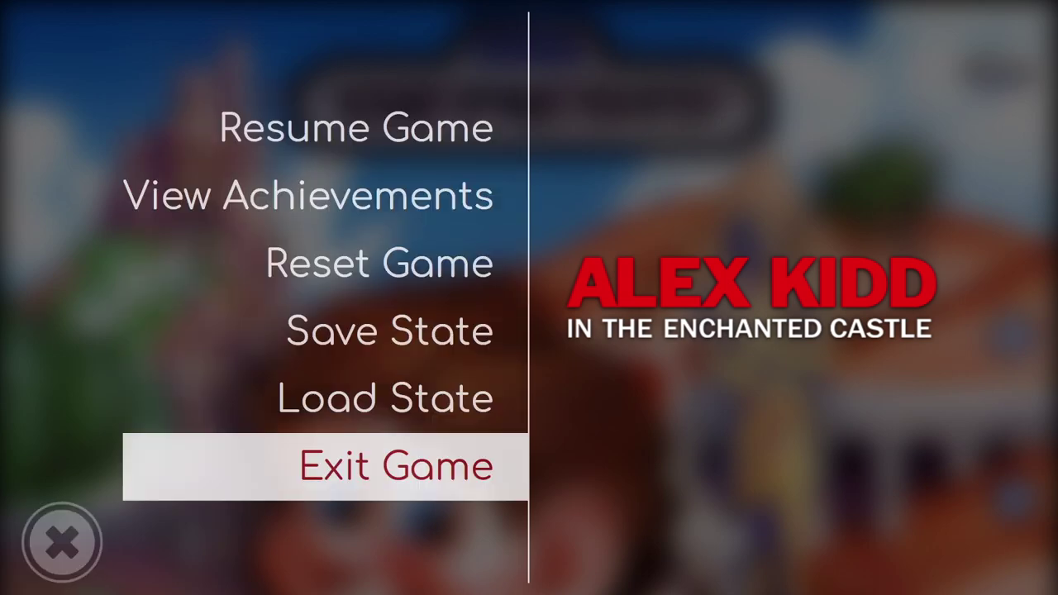
{"action": "key", "text": "Up"}
{"action": "key", "text": "Up"}
{"action": "key", "text": "Up"}
{"action": "key", "text": "Up"}
{"action": "key", "text": "Up"}
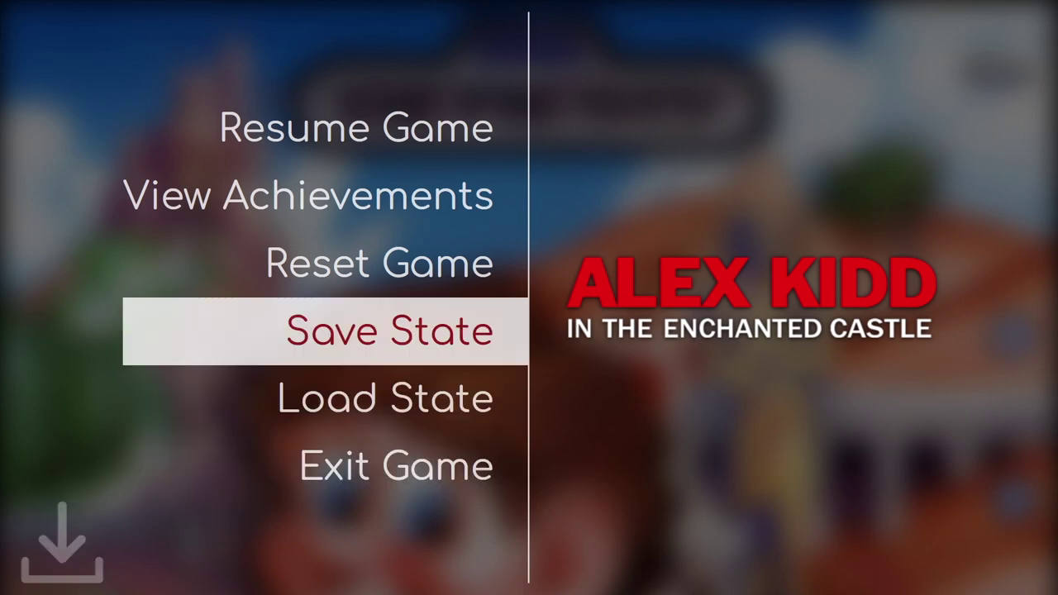
{"action": "key", "text": "Down"}
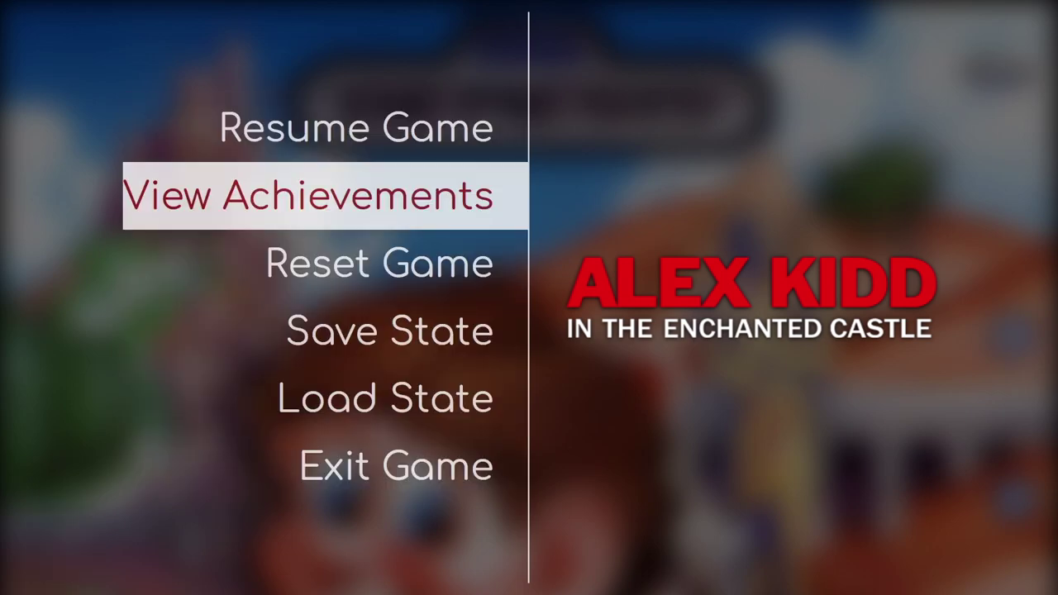
{"action": "key", "text": "Down"}
{"action": "key", "text": "Down"}
{"action": "key", "text": "Down"}
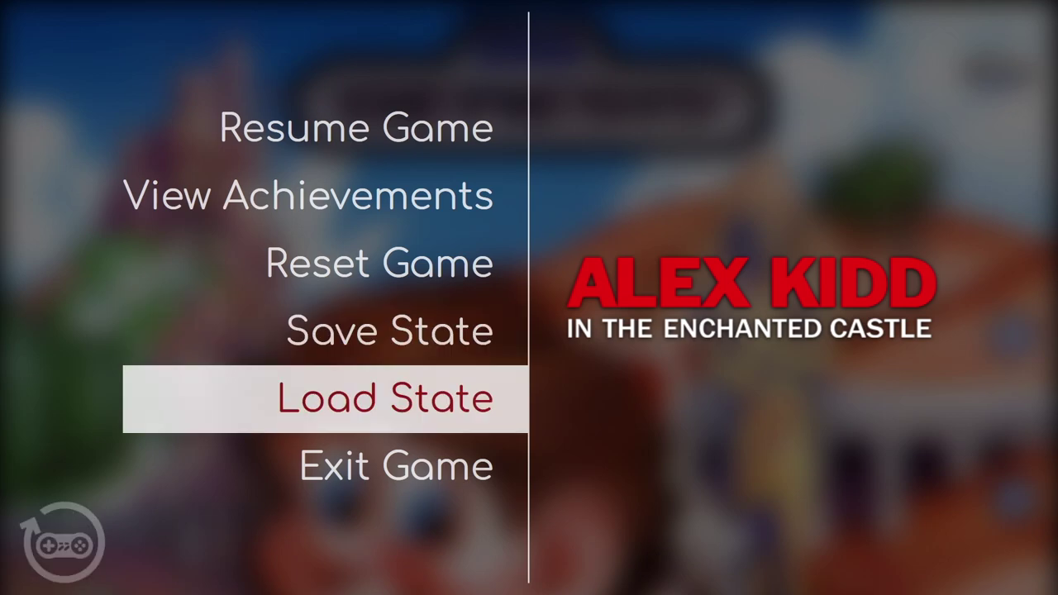
{"action": "key", "text": "Down"}
{"action": "key", "text": "Up"}
{"action": "key", "text": "Up"}
{"action": "key", "text": "Up"}
{"action": "key", "text": "Up"}
{"action": "key", "text": "Up"}
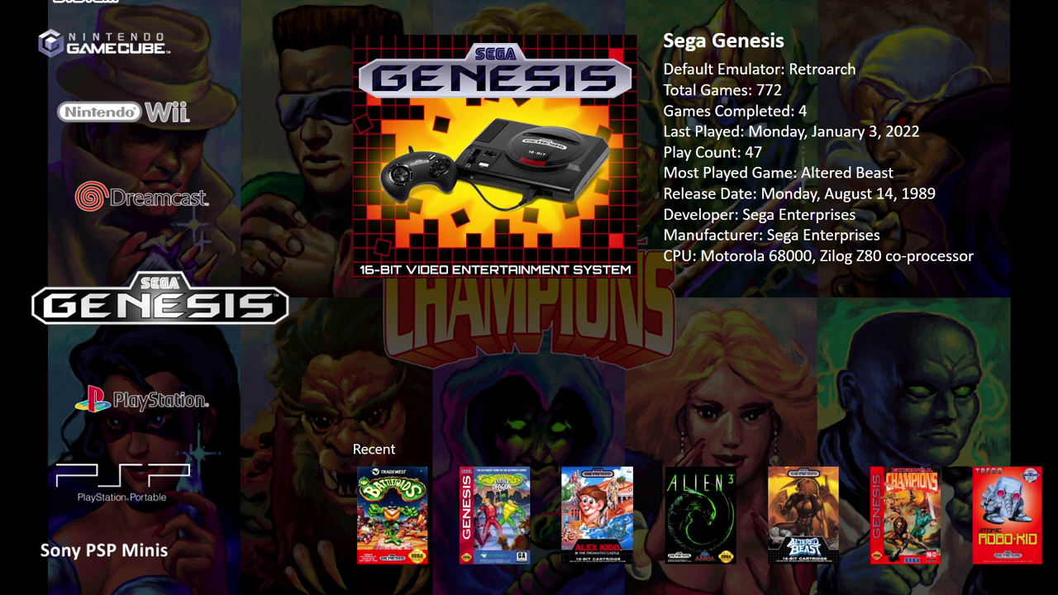
- Enable the pause screen under Big Box Options > Game Pause
{"action": "key", "text": "Escape"}
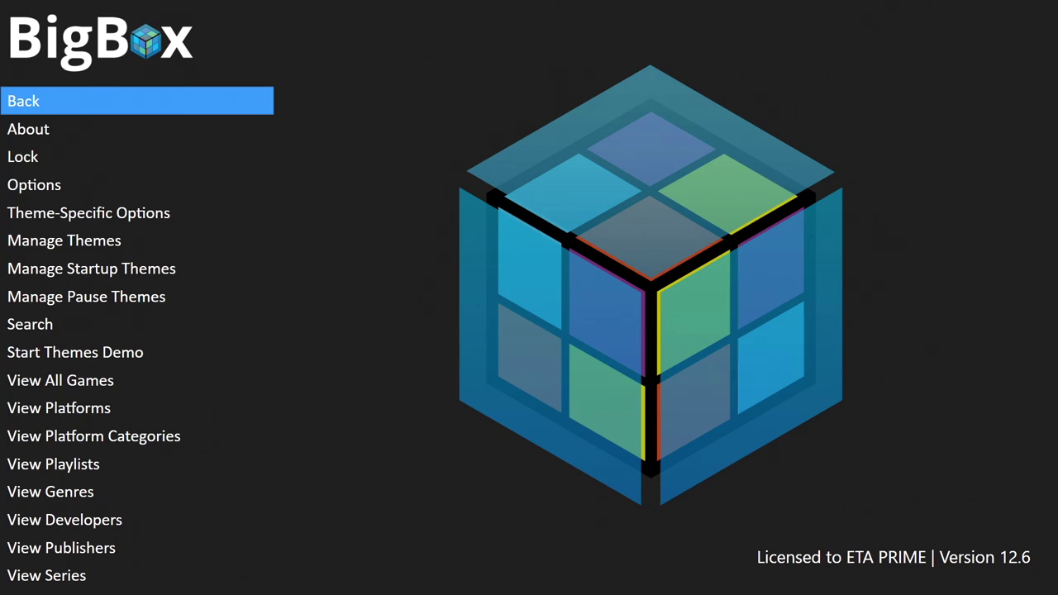
{"action": "key", "text": "Down"}
{"action": "key", "text": "Down"}
{"action": "key", "text": "Down"}
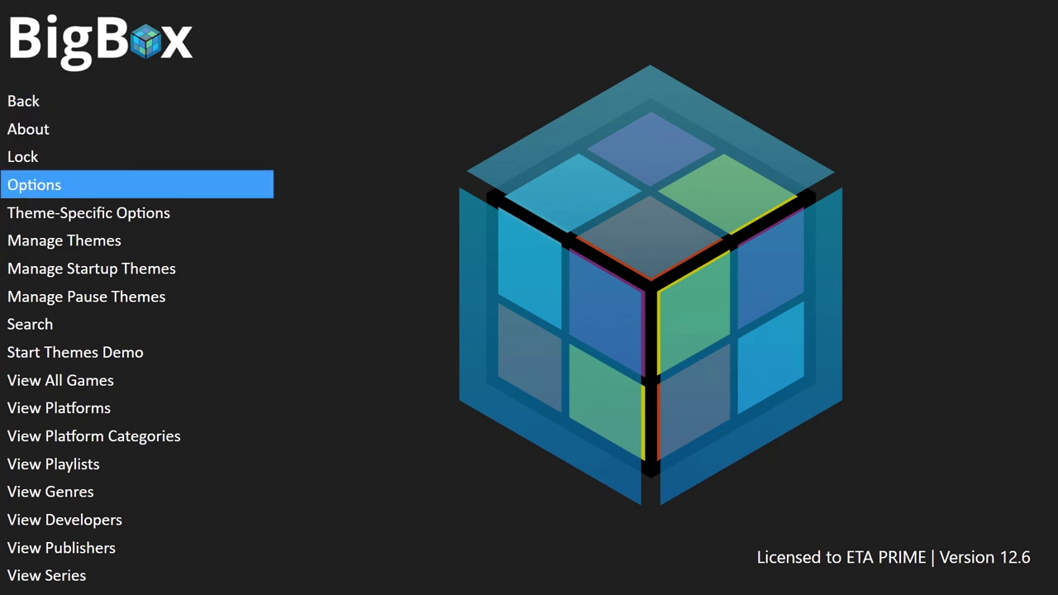
{"action": "key", "text": "Return"}
{"action": "key", "text": "Down"}
{"action": "key", "text": "Down"}
{"action": "key", "text": "Down"}
{"action": "key", "text": "Down"}
{"action": "key", "text": "Down"}
{"action": "key", "text": "Down"}
{"action": "key", "text": "Down"}
{"action": "key", "text": "Down"}
{"action": "key", "text": "Down"}
{"action": "key", "text": "Down"}
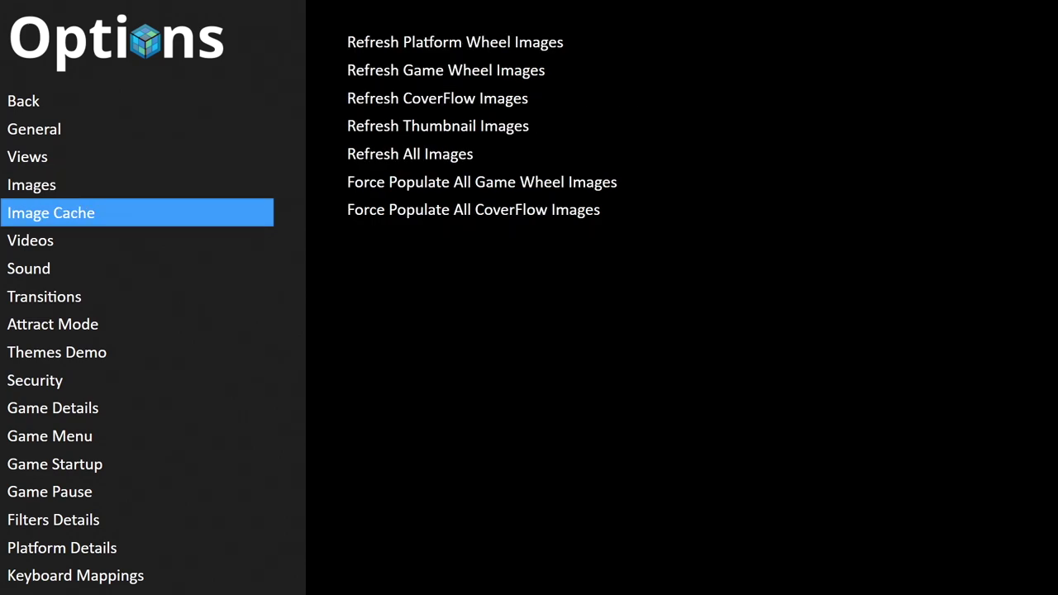
{"action": "key", "text": "Down"}
{"action": "key", "text": "Down"}
{"action": "key", "text": "Down"}
{"action": "key", "text": "Down"}
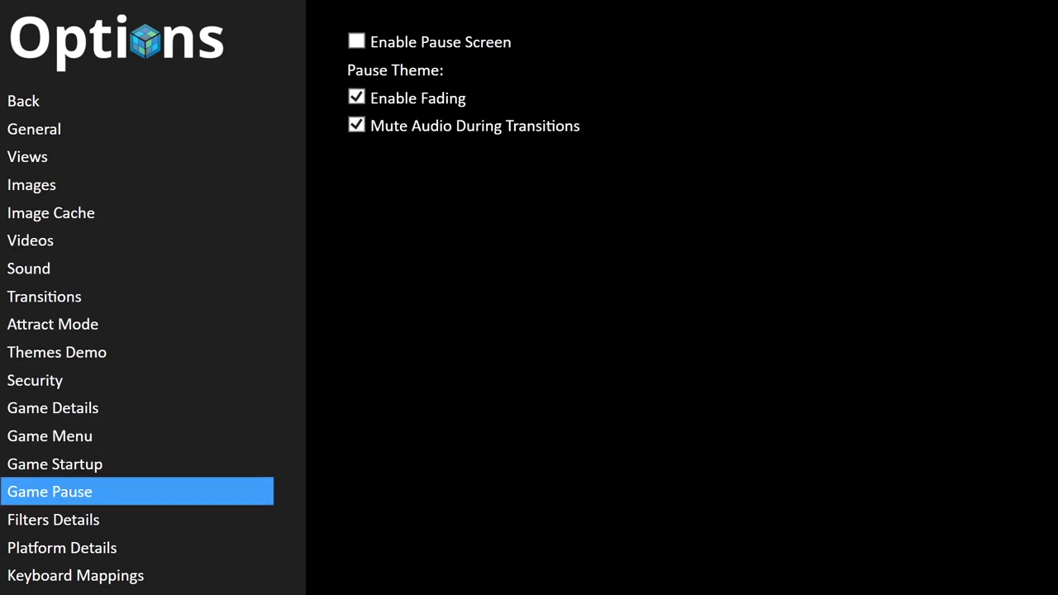
{"action": "key", "text": "Right"}
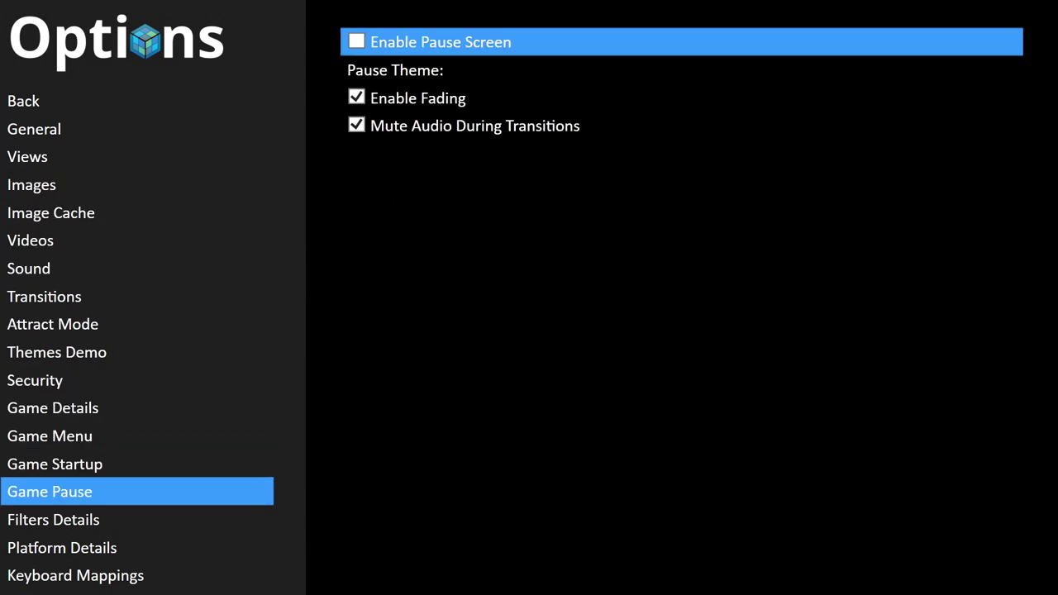
{"action": "key", "text": "Return"}
- Set the pause theme to Big Fade
{"action": "key", "text": "Down"}
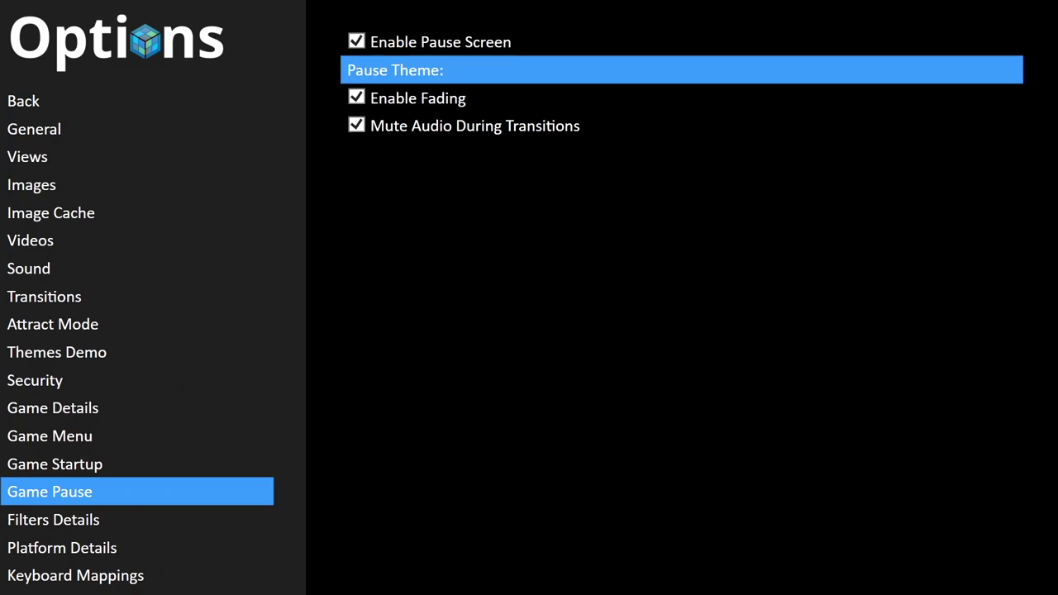
{"action": "key", "text": "Return"}
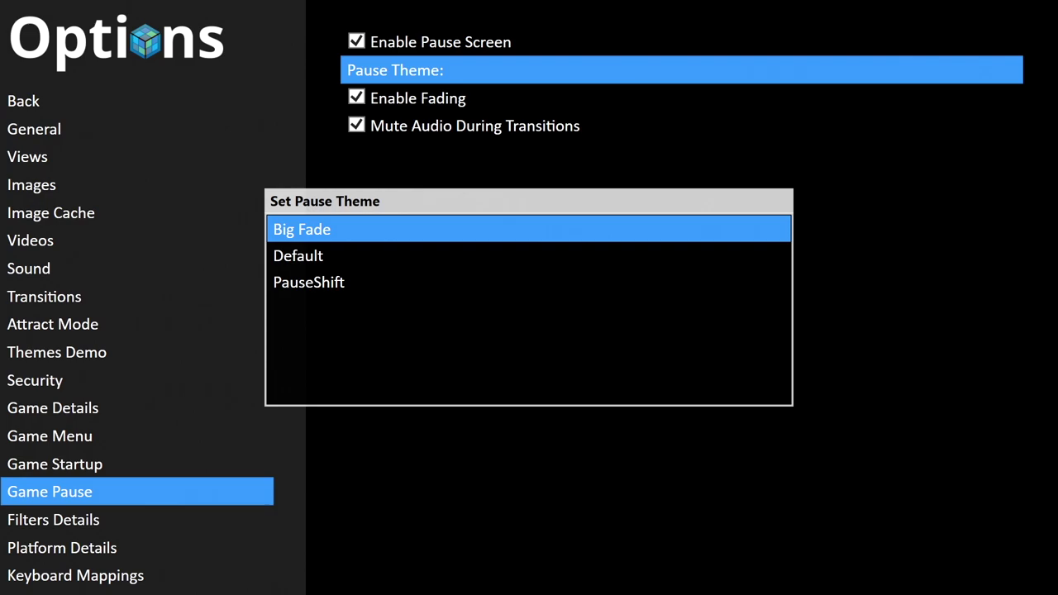
{"action": "key", "text": "Down"}
{"action": "key", "text": "Down"}
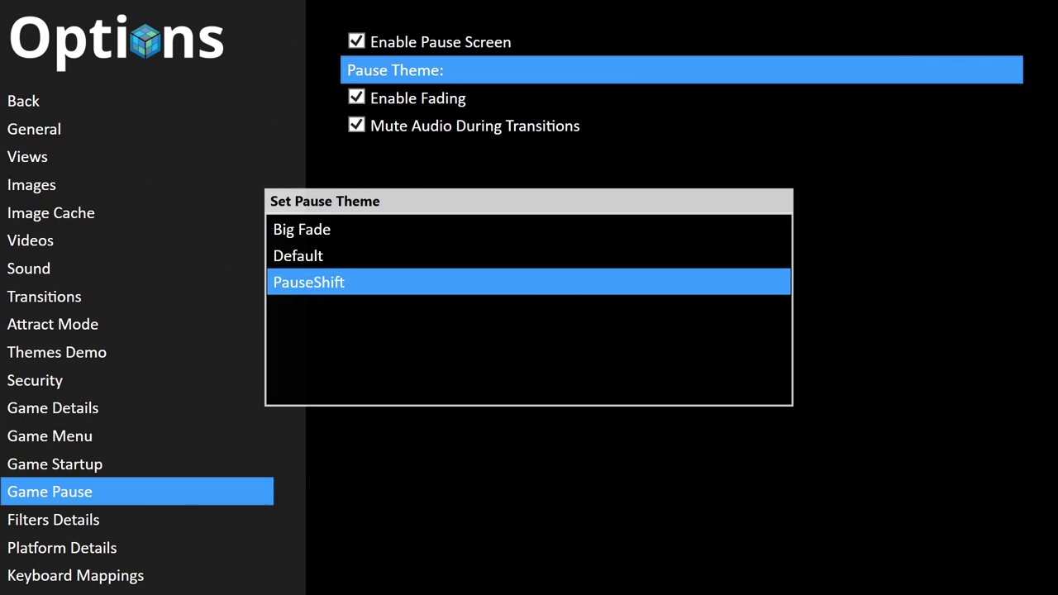
{"action": "key", "text": "Down"}
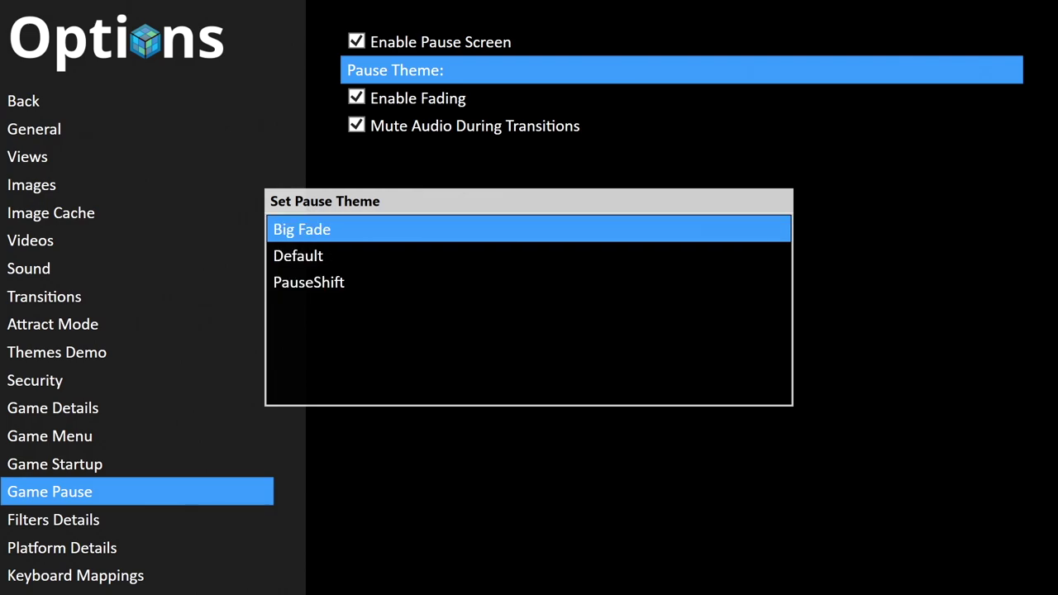
{"action": "key", "text": "Return"}
- Confirm fading and audio muting stay enabled, then leave the Game Pause settings
{"action": "key", "text": "Down"}
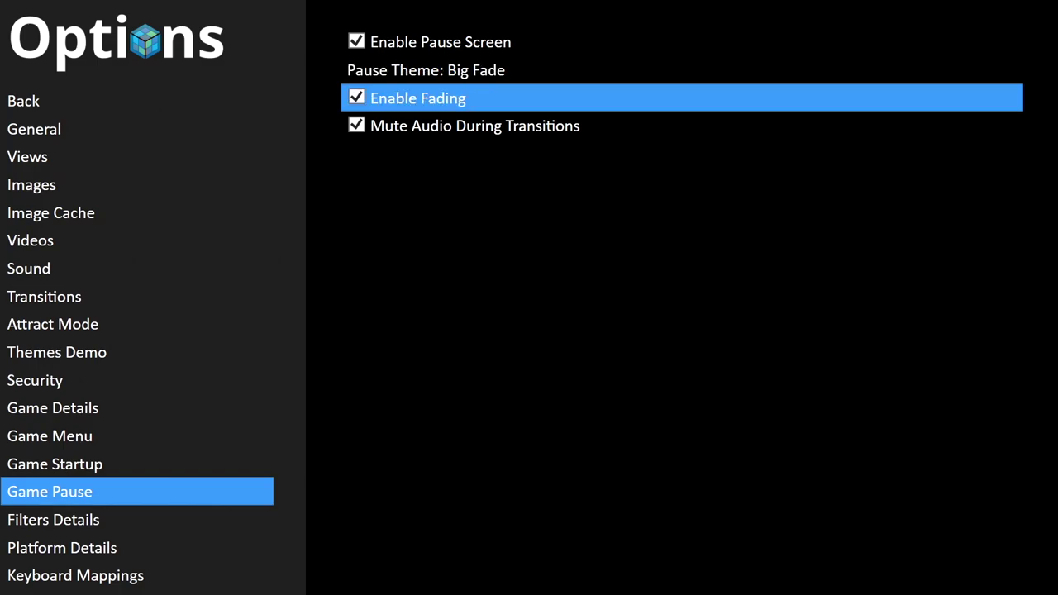
{"action": "key", "text": "Down"}
{"action": "key", "text": "Up"}
{"action": "key", "text": "Down"}
{"action": "key", "text": "Up"}
{"action": "key", "text": "Down"}
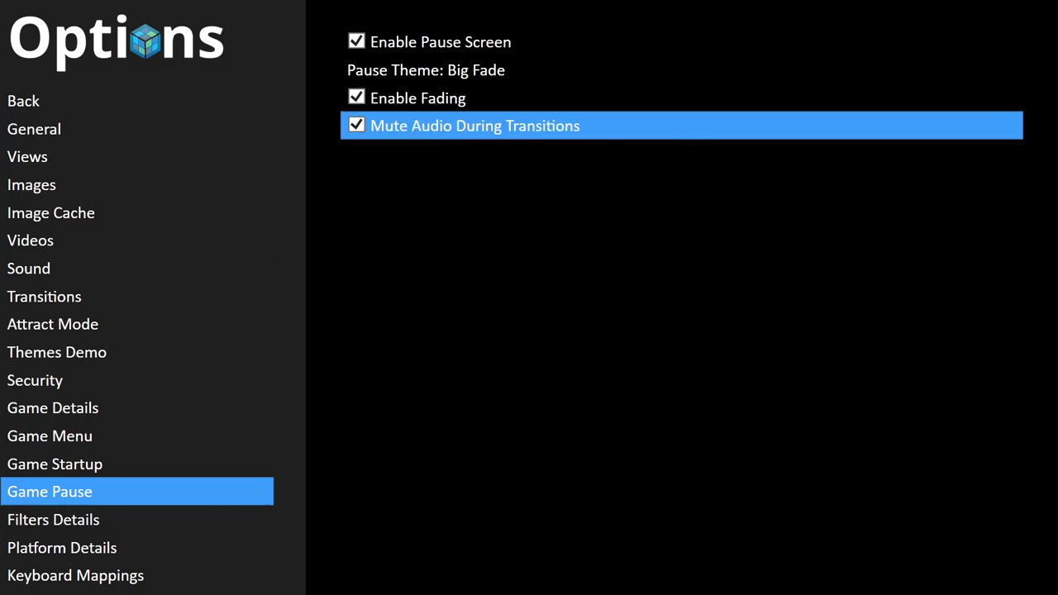
{"action": "key", "text": "Up"}
{"action": "key", "text": "Up"}
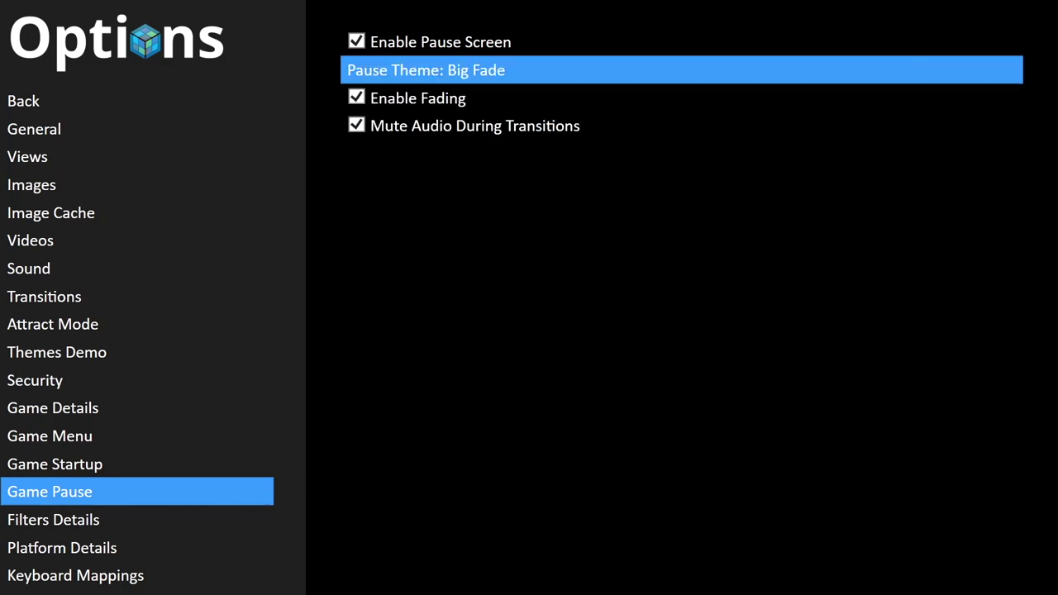
{"action": "key", "text": "Return"}
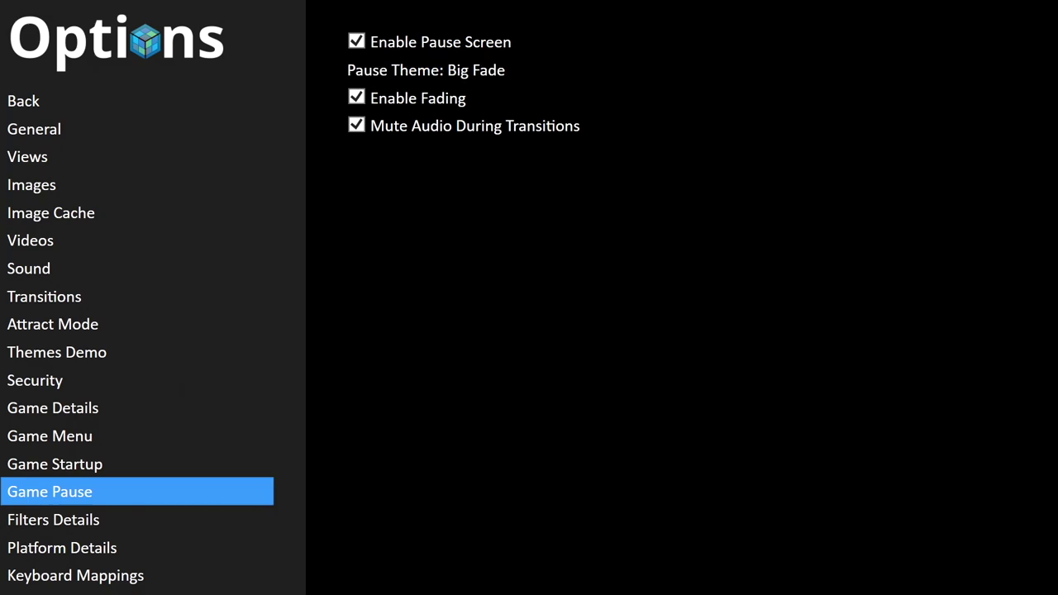
{"action": "key", "text": "Up"}
{"action": "key", "text": "Up"}
{"action": "key", "text": "Up"}
{"action": "key", "text": "Up"}
{"action": "key", "text": "Up"}
{"action": "key", "text": "Up"}
{"action": "key", "text": "Up"}
{"action": "key", "text": "Up"}
{"action": "key", "text": "Up"}
{"action": "key", "text": "Up"}
{"action": "key", "text": "Up"}
{"action": "key", "text": "Up"}
{"action": "key", "text": "Up"}
{"action": "key", "text": "Up"}
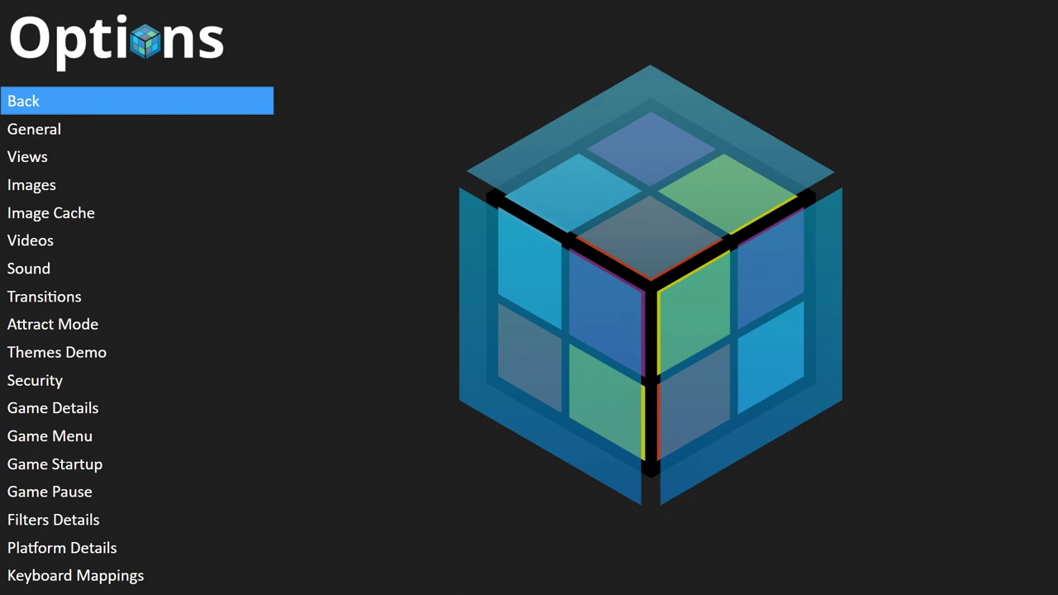
- Reopen Big Box Options and enter the Keyboard Automation section
{"action": "key", "text": "Return"}
{"action": "key", "text": "Down"}
{"action": "key", "text": "Down"}
{"action": "key", "text": "Down"}
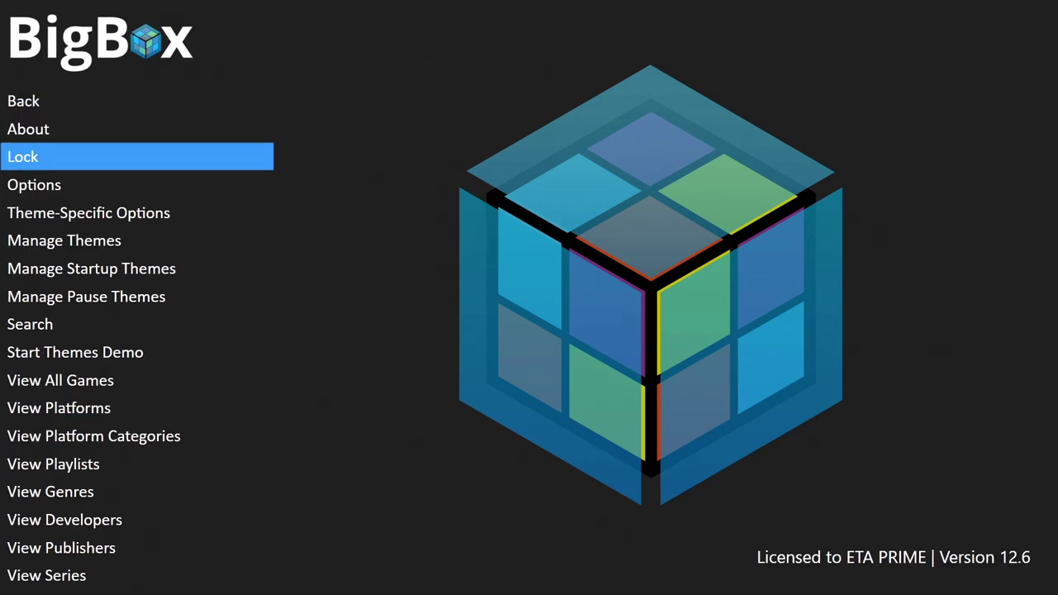
{"action": "key", "text": "Return"}
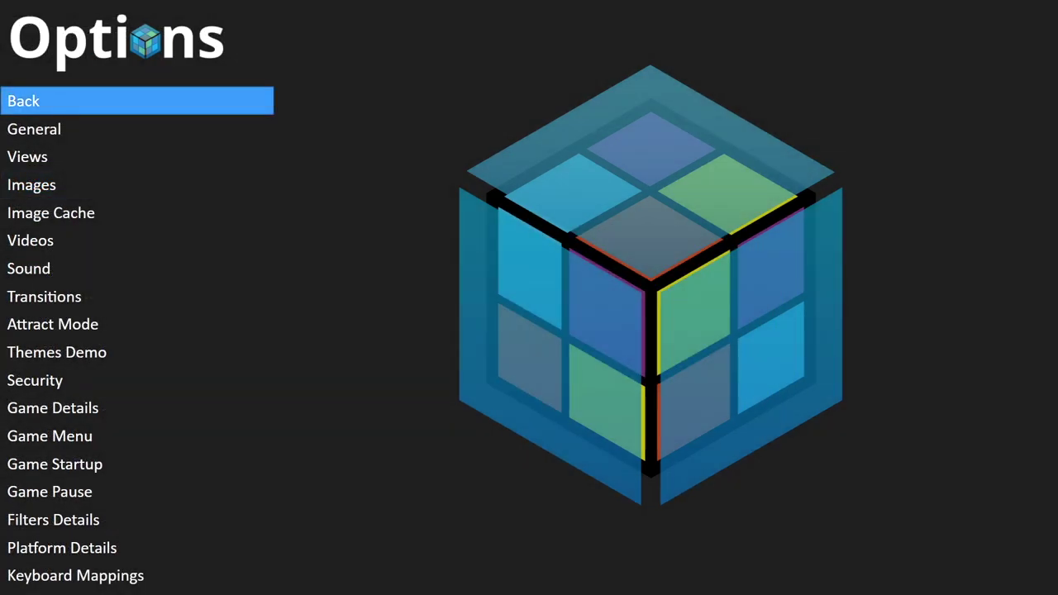
{"action": "key", "text": "Down"}
{"action": "key", "text": "Down"}
{"action": "key", "text": "Down"}
{"action": "key", "text": "Down"}
{"action": "key", "text": "Down"}
{"action": "key", "text": "Down"}
{"action": "key", "text": "Down"}
{"action": "key", "text": "Down"}
{"action": "key", "text": "Down"}
{"action": "key", "text": "Down"}
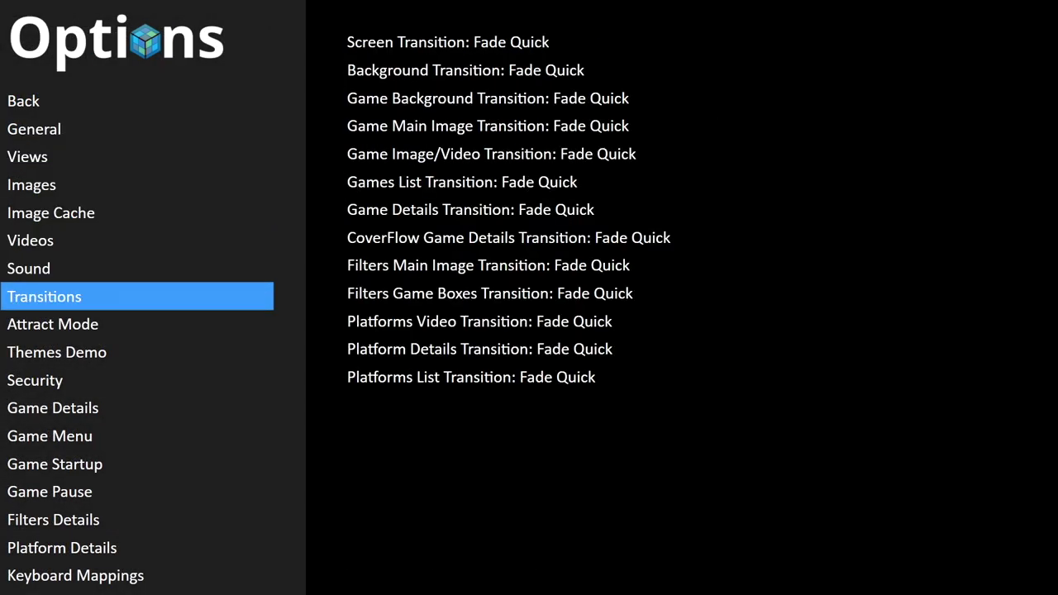
{"action": "key", "text": "Down"}
{"action": "key", "text": "Down"}
{"action": "key", "text": "Down"}
{"action": "key", "text": "Down"}
{"action": "key", "text": "Down"}
{"action": "key", "text": "Down"}
{"action": "key", "text": "Down"}
{"action": "key", "text": "Down"}
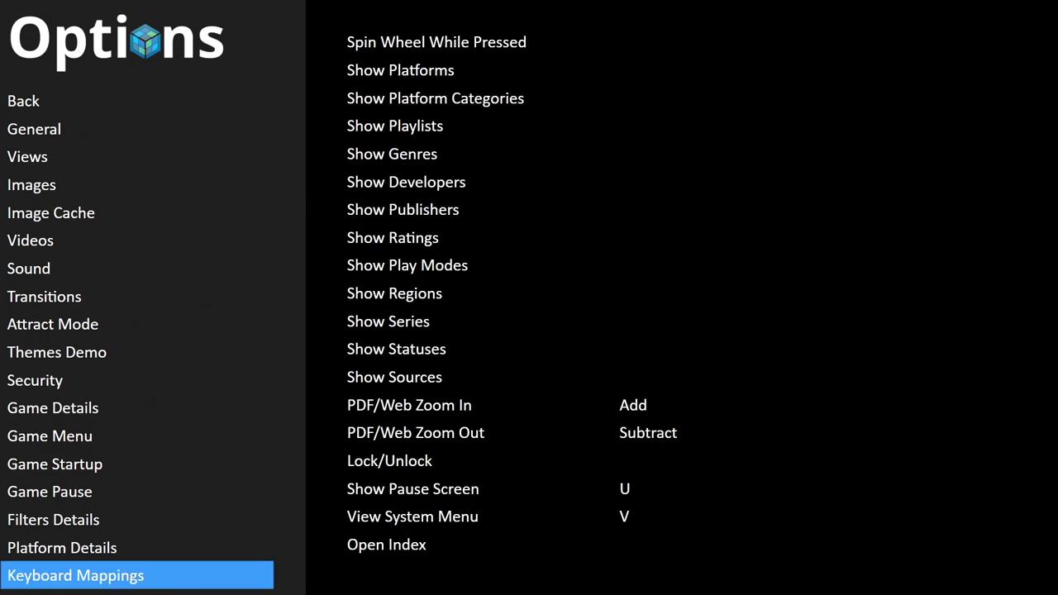
{"action": "key", "text": "Right"}
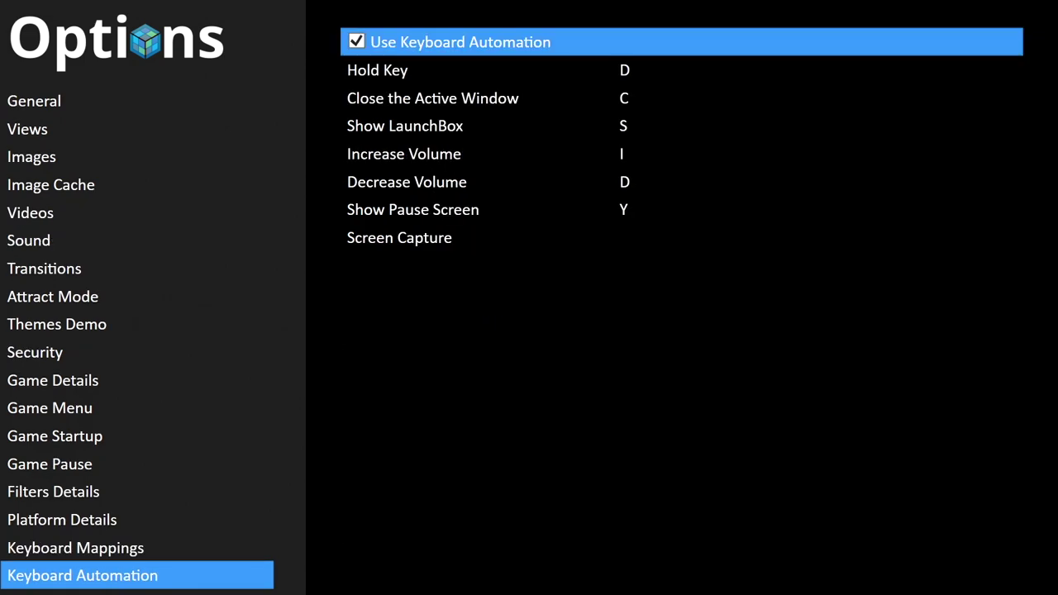
- Verify Show Pause Screen is automated on Y, then select Keyboard Mappings in the sidebar
{"action": "key", "text": "Down"}
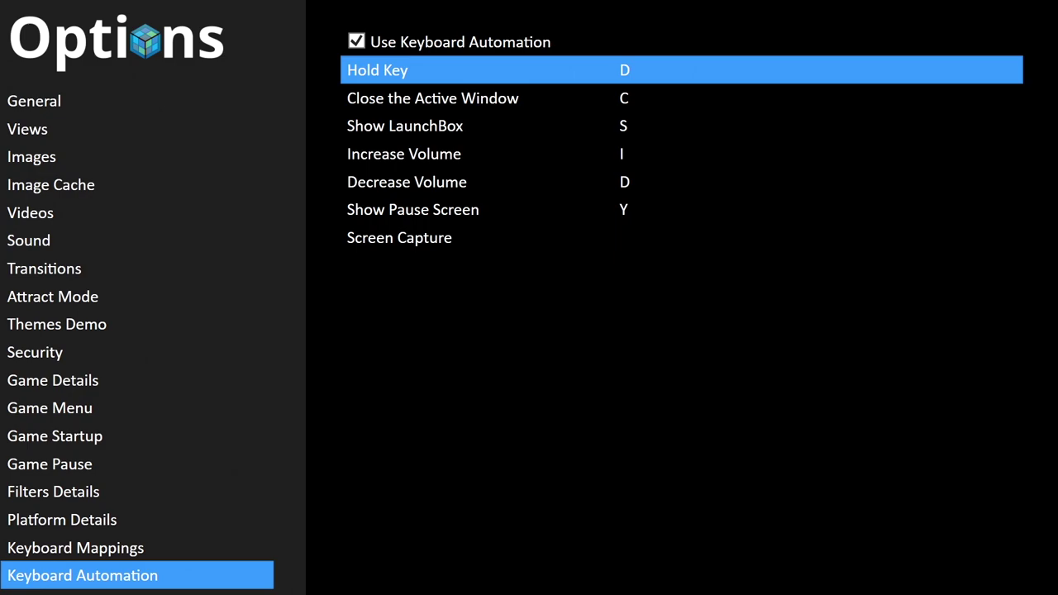
{"action": "key", "text": "Down"}
{"action": "key", "text": "Down"}
{"action": "key", "text": "Down"}
{"action": "key", "text": "Down"}
{"action": "key", "text": "Down"}
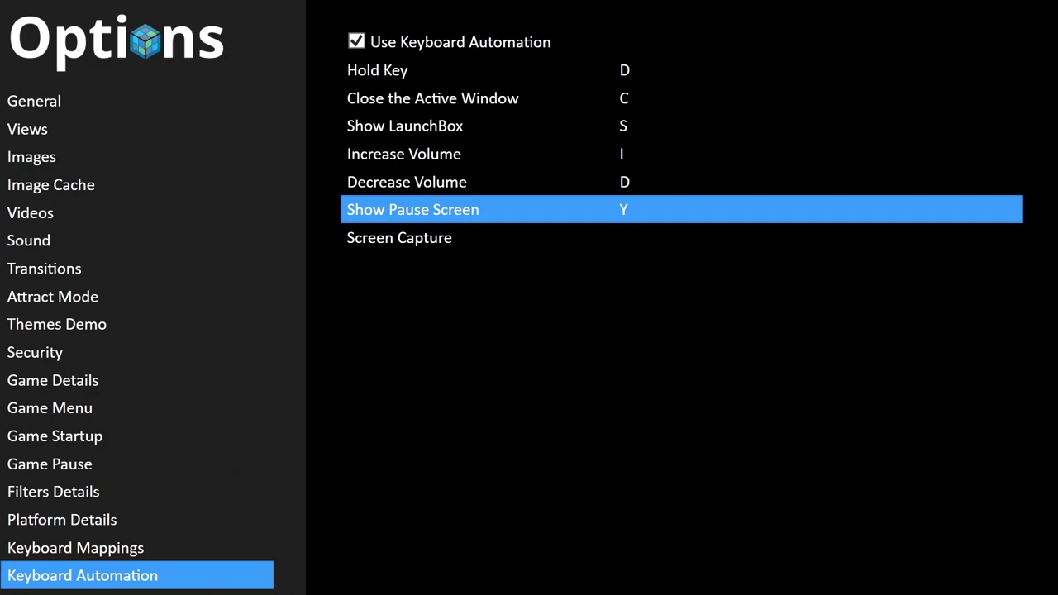
{"action": "key", "text": "Down"}
{"action": "key", "text": "Up"}
{"action": "key", "text": "Up"}
{"action": "key", "text": "Up"}
{"action": "key", "text": "Up"}
{"action": "key", "text": "Up"}
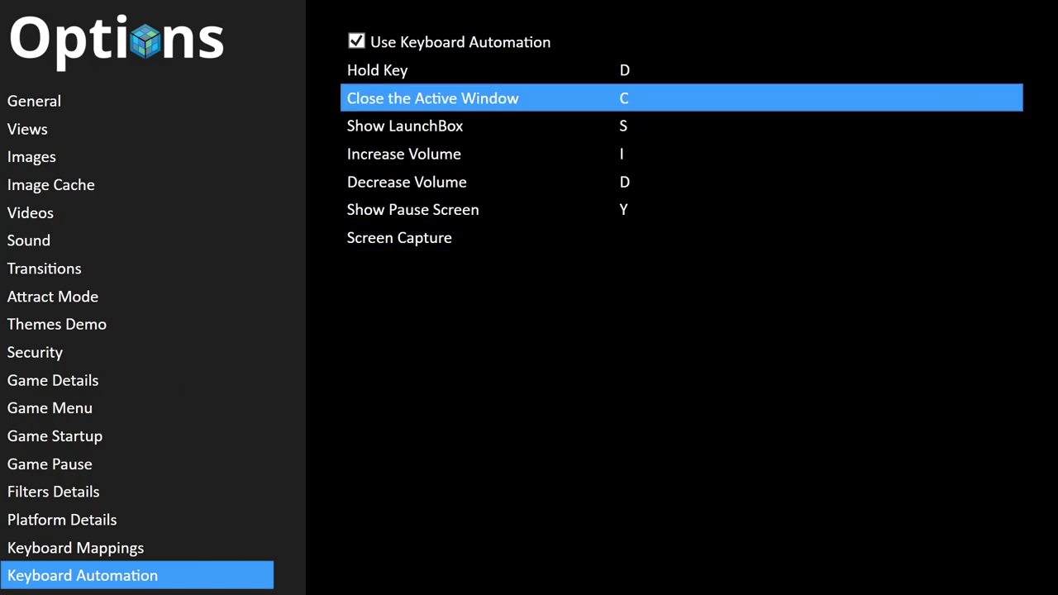
{"action": "key", "text": "Up"}
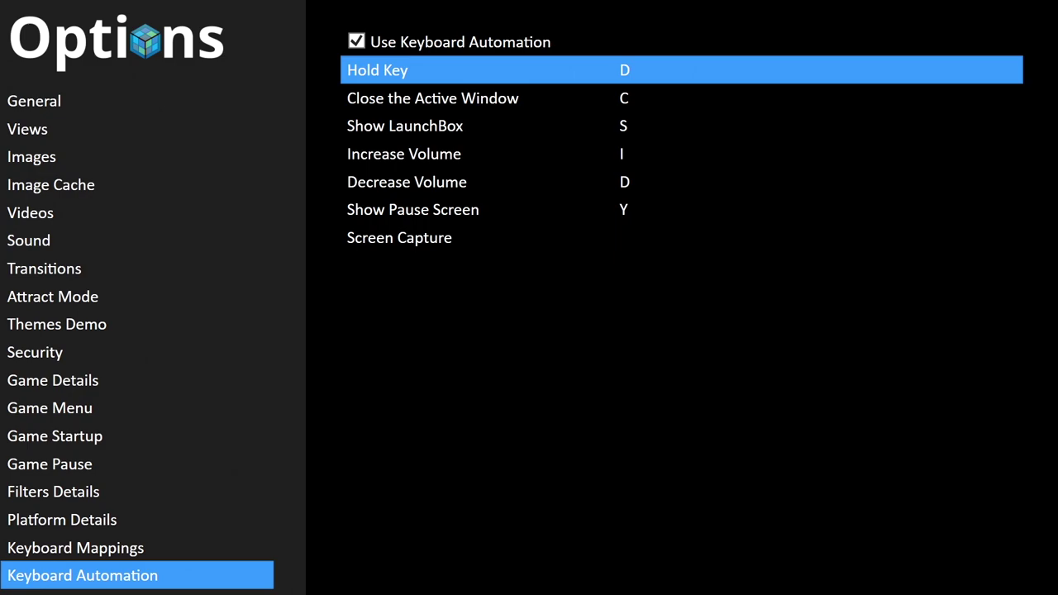
{"action": "key", "text": "Down"}
{"action": "key", "text": "Down"}
{"action": "key", "text": "Down"}
{"action": "key", "text": "Down"}
{"action": "key", "text": "Down"}
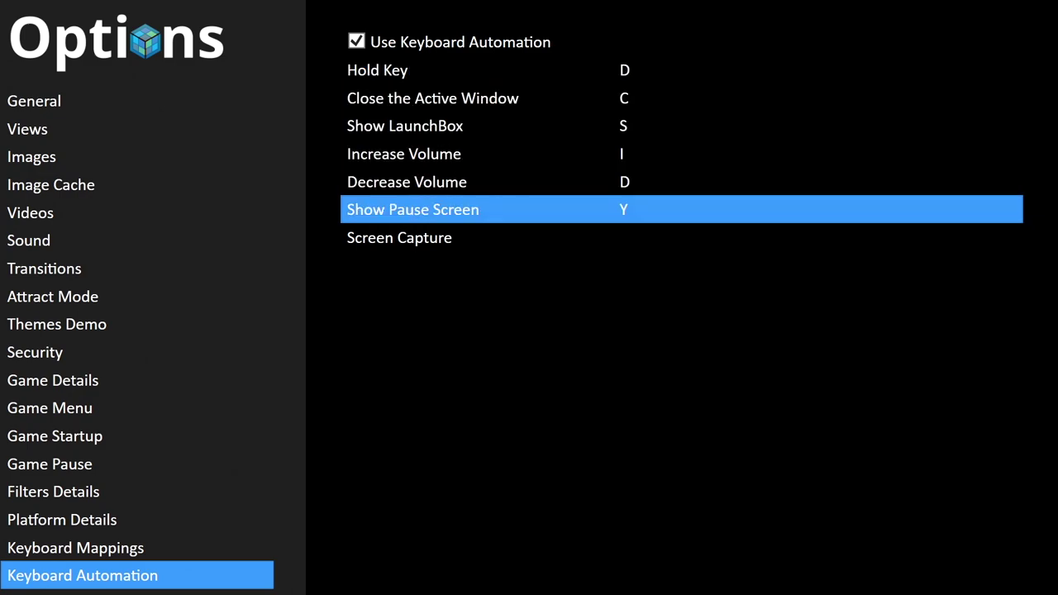
{"action": "key", "text": "Escape"}
{"action": "key", "text": "Up"}
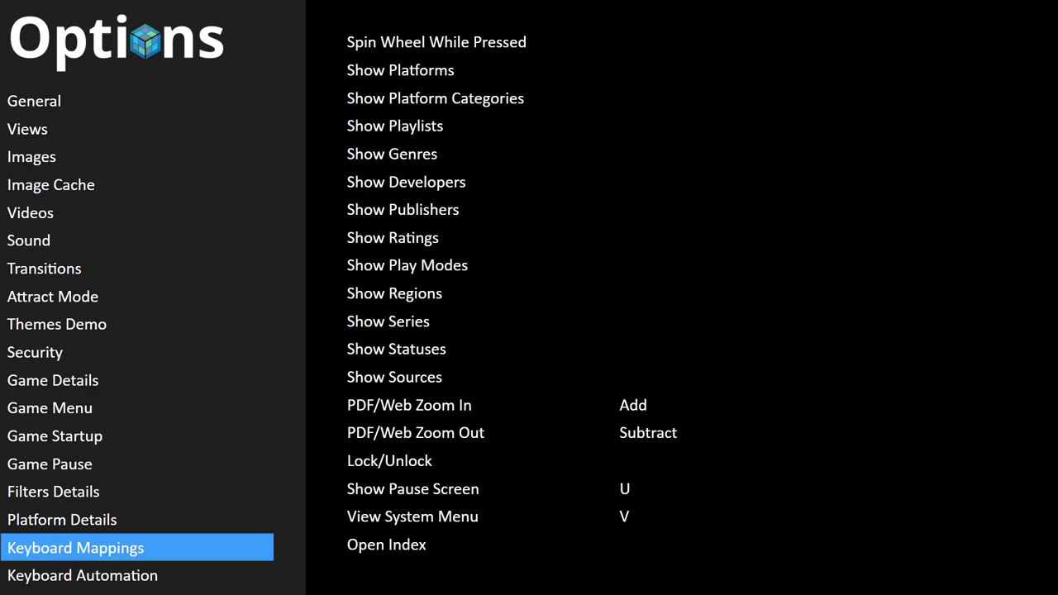
- Assign the U key to Show Pause Screen in Keyboard Mappings
{"action": "key", "text": "Return"}
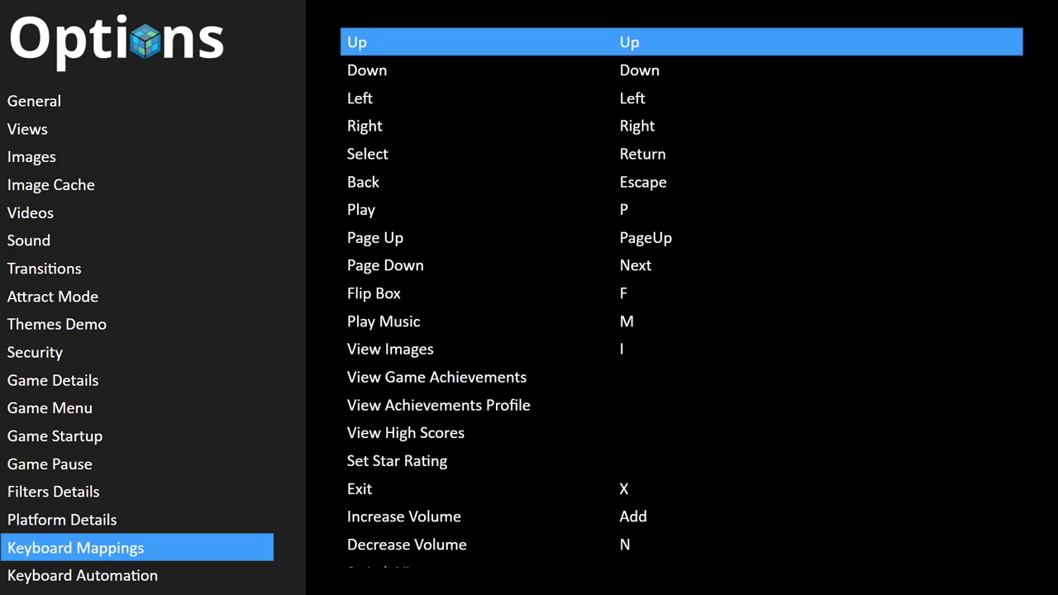
{"action": "key", "text": "Up"}
{"action": "key", "text": "Up"}
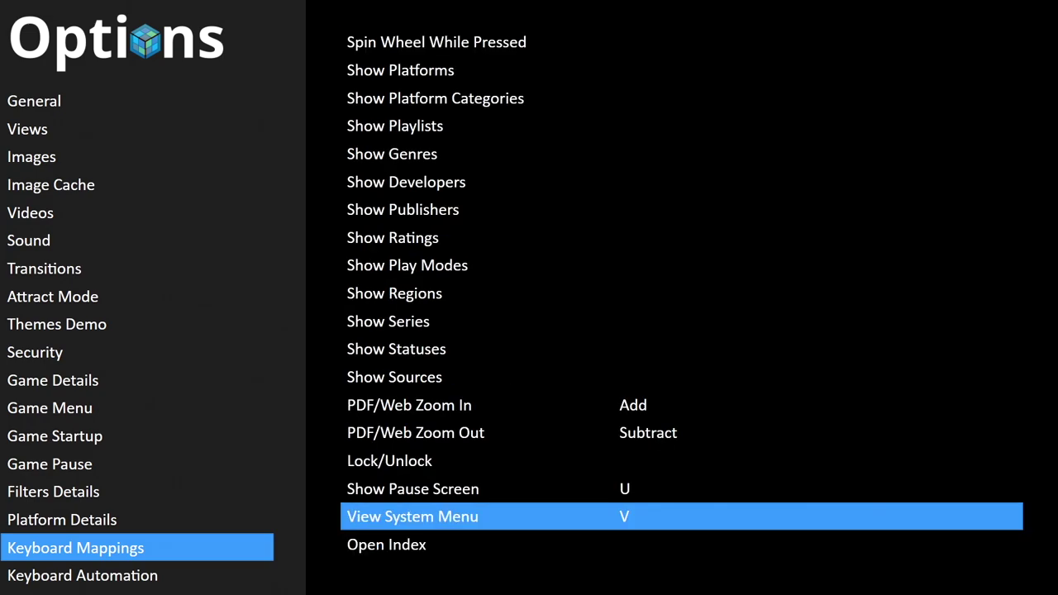
{"action": "key", "text": "Up"}
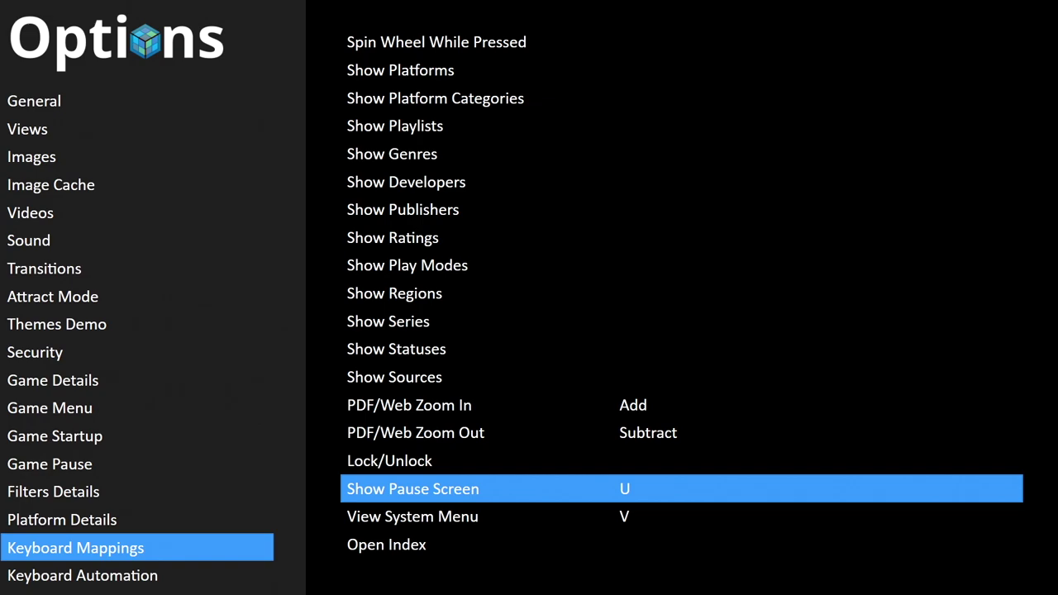
{"action": "key", "text": "Return"}
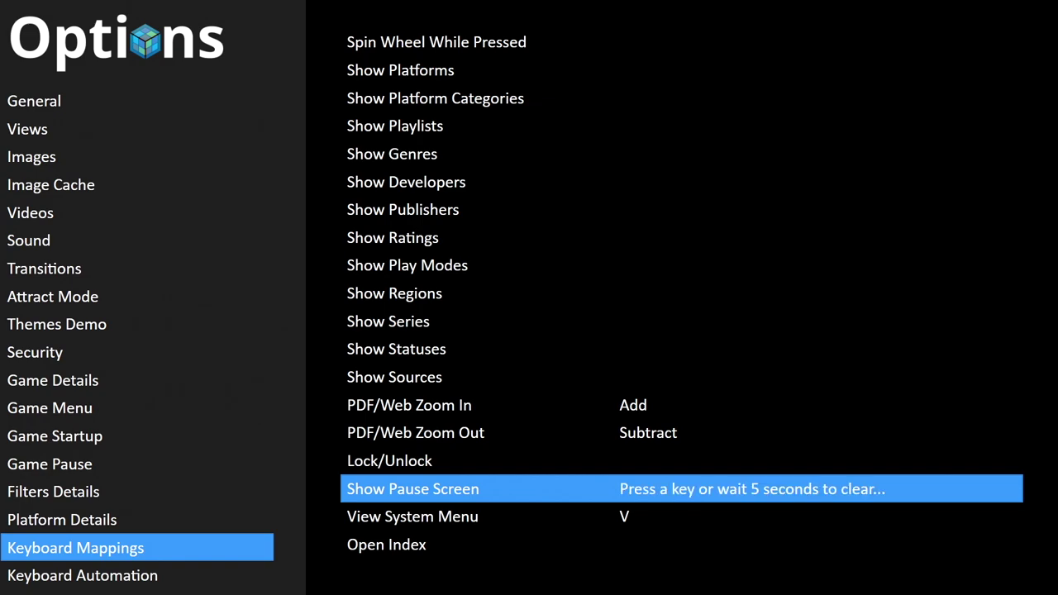
{"action": "key", "text": "u"}
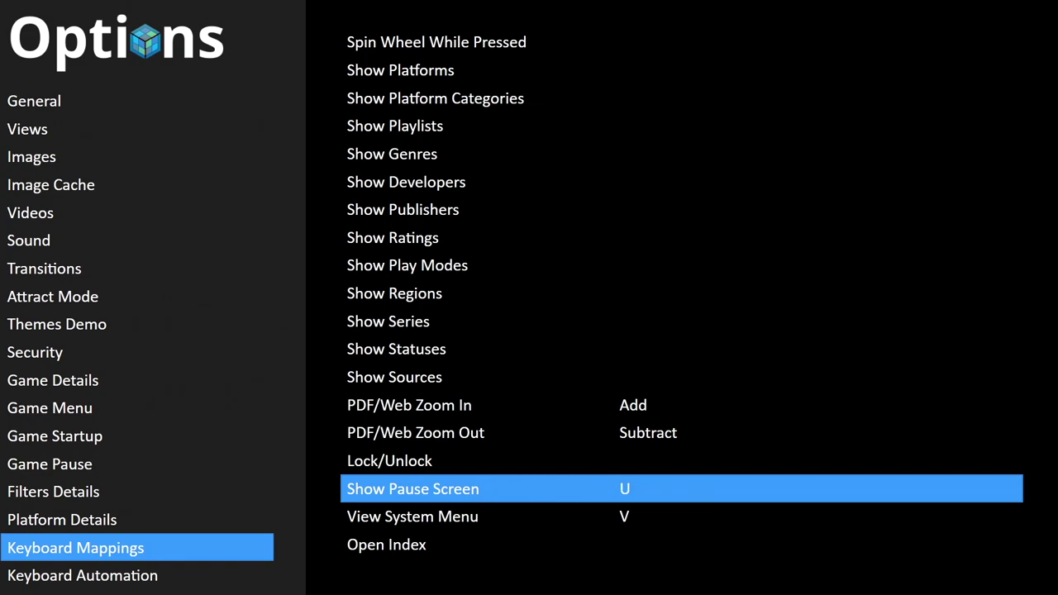
{"action": "key", "text": "Escape"}
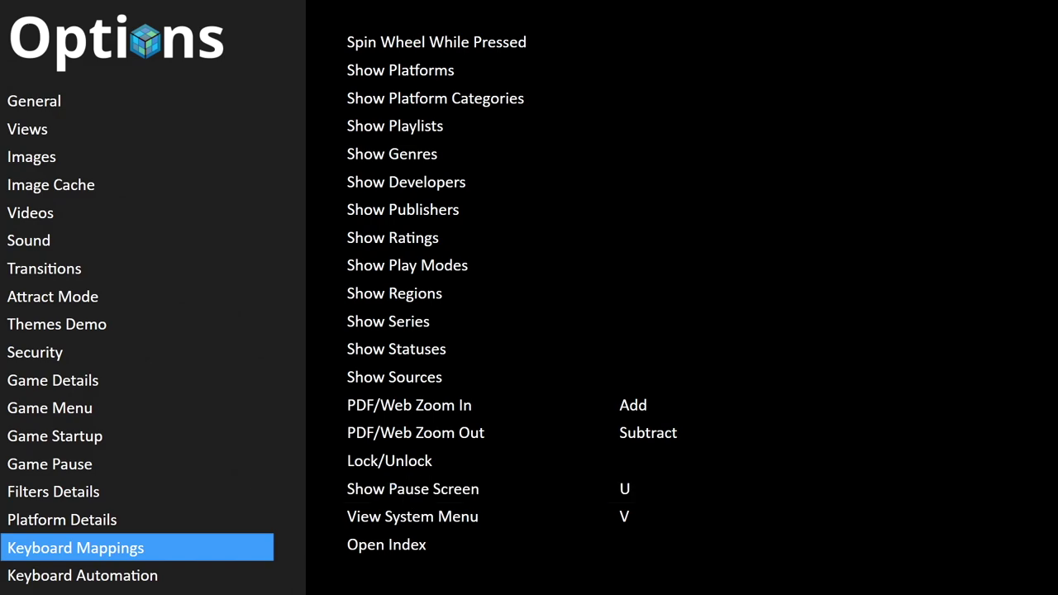
{"action": "key", "text": "Down"}
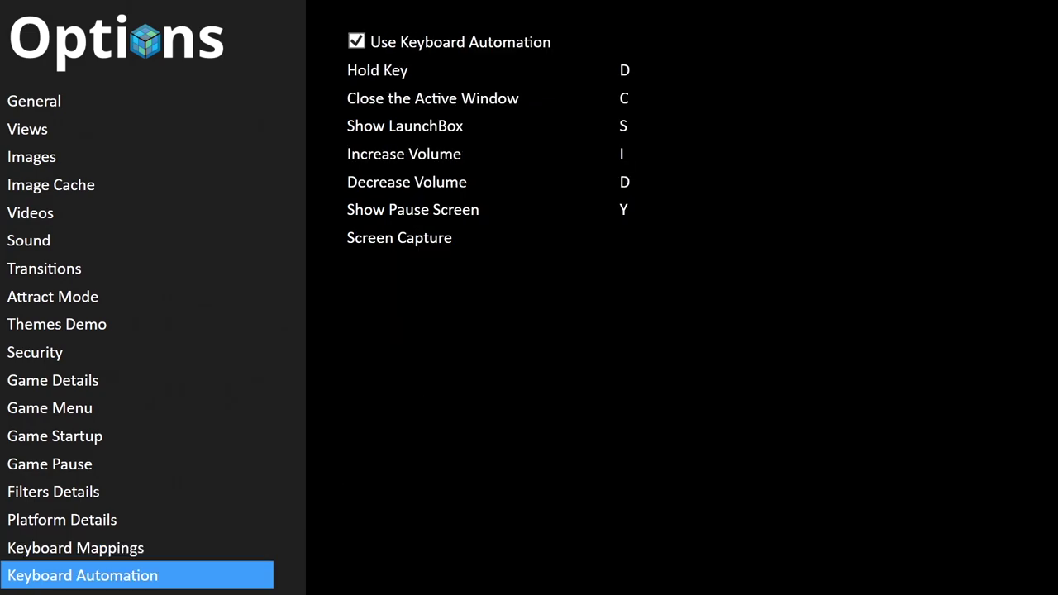
- Map Show Pause Screen to controller Button 5 + Button 6 and exit Options
{"action": "key", "text": "Down"}
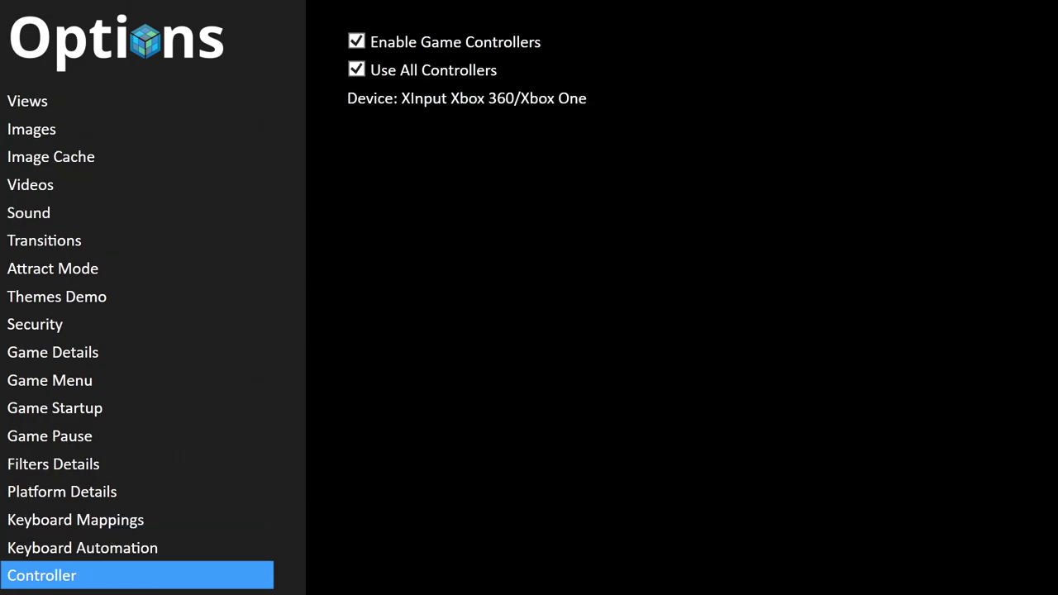
{"action": "key", "text": "Return"}
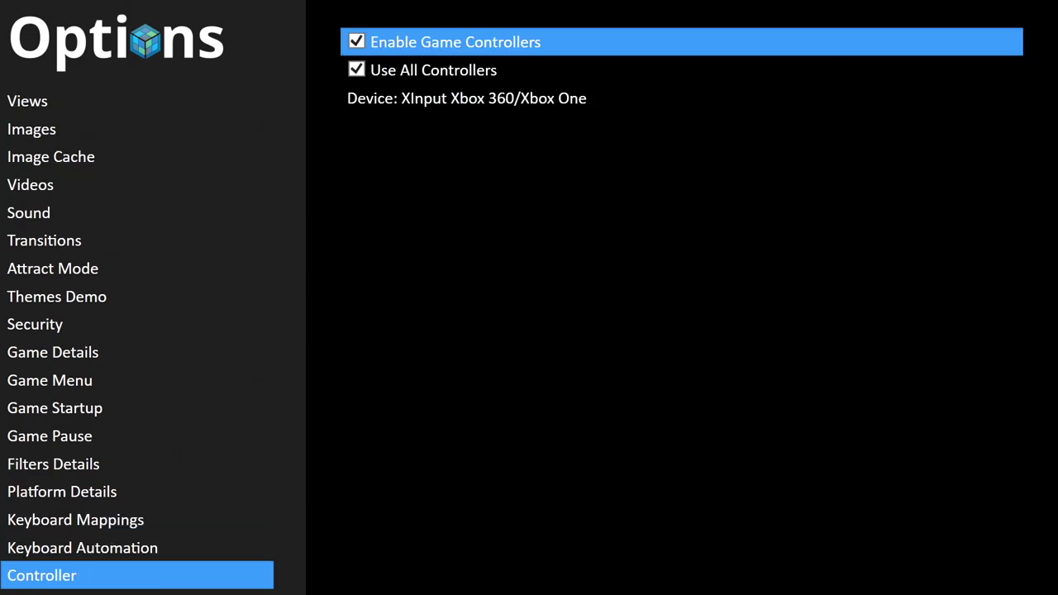
{"action": "key", "text": "Down"}
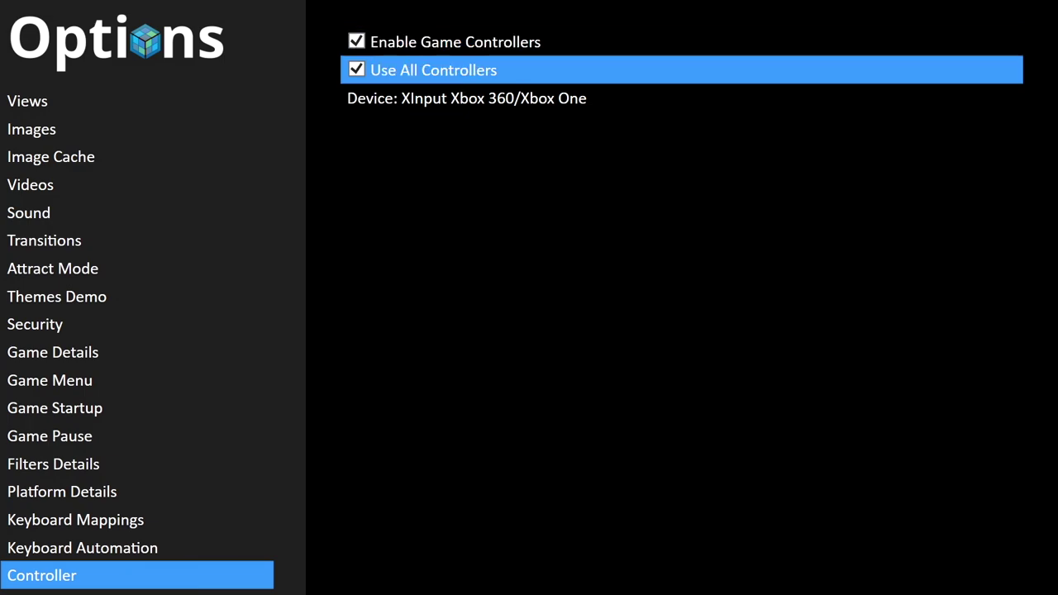
{"action": "key", "text": "Escape"}
{"action": "key", "text": "Down"}
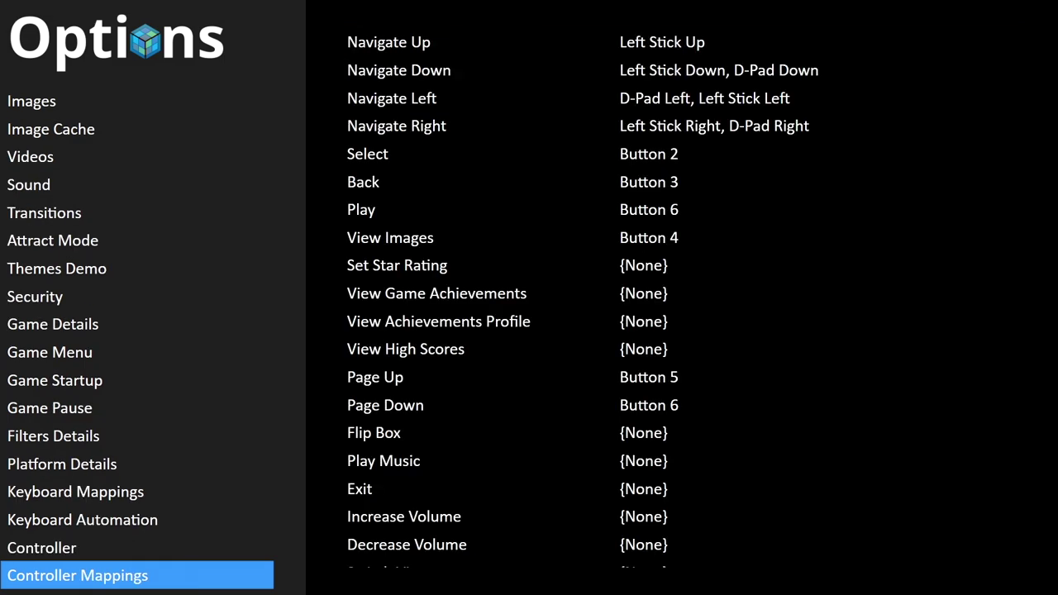
{"action": "key", "text": "Return"}
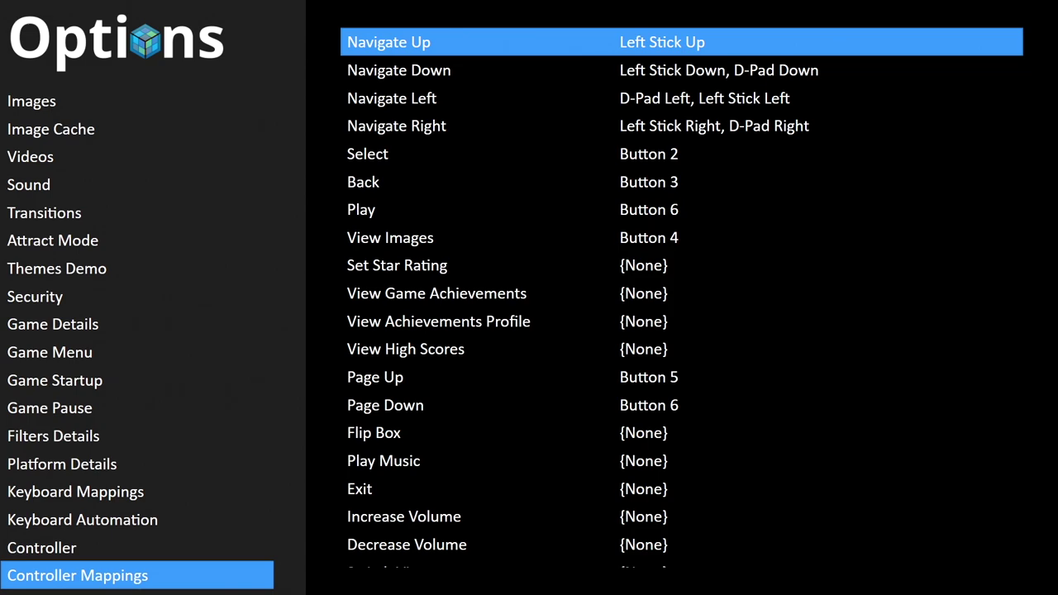
{"action": "key", "text": "Up"}
{"action": "key", "text": "Up"}
{"action": "key", "text": "Up"}
{"action": "key", "text": "Up"}
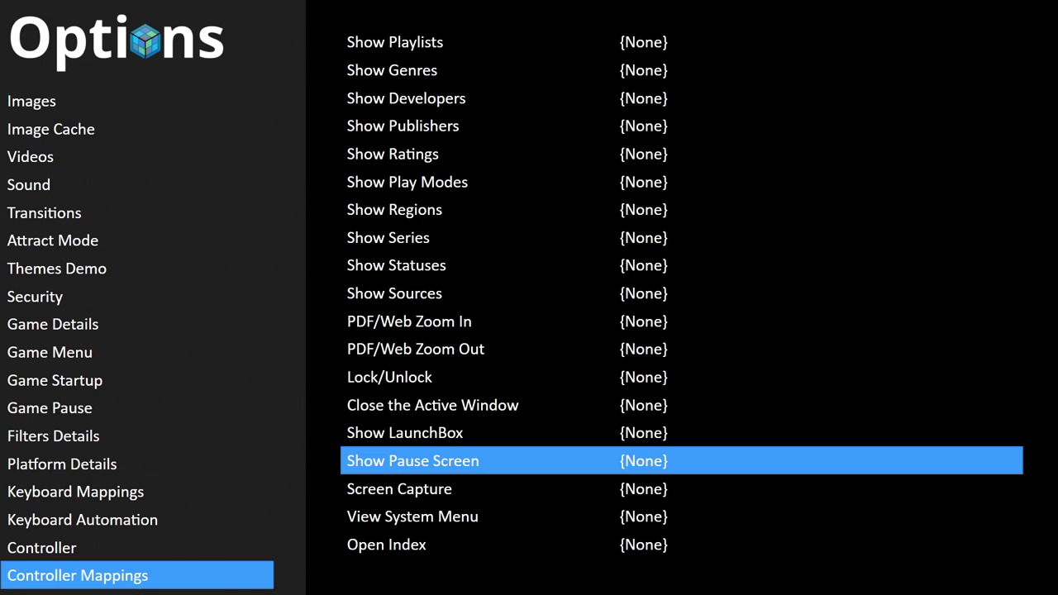
{"action": "key", "text": "Return"}
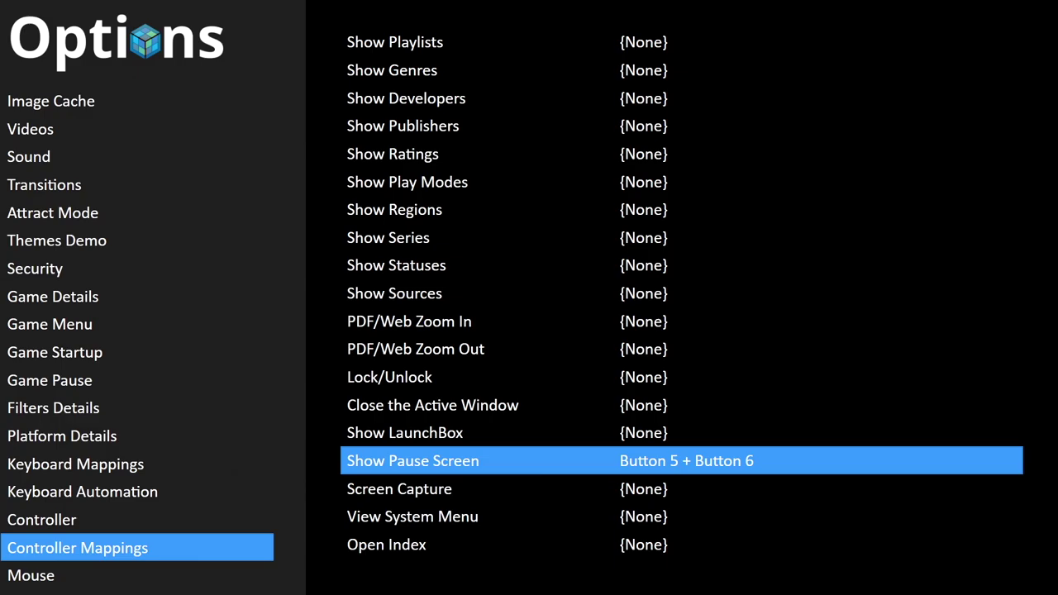
{"action": "key", "text": "Escape"}
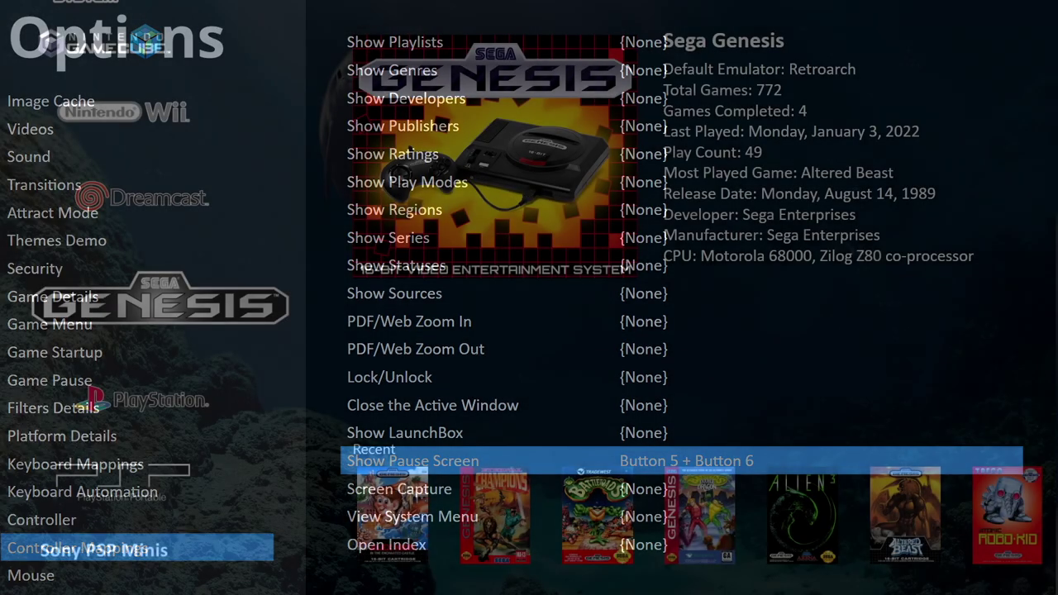
- Launch Altered Beast from Sega Genesis and bring up the Big Fade pause screen mid-game
{"action": "key", "text": "Return"}
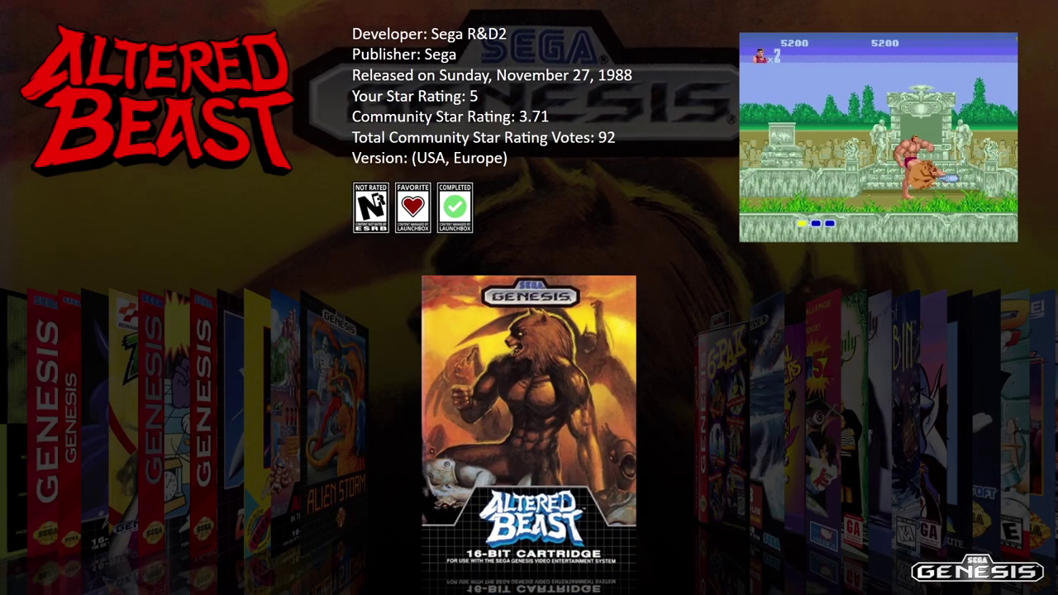
{"action": "key", "text": "Return"}
{"action": "key", "text": "Return"}
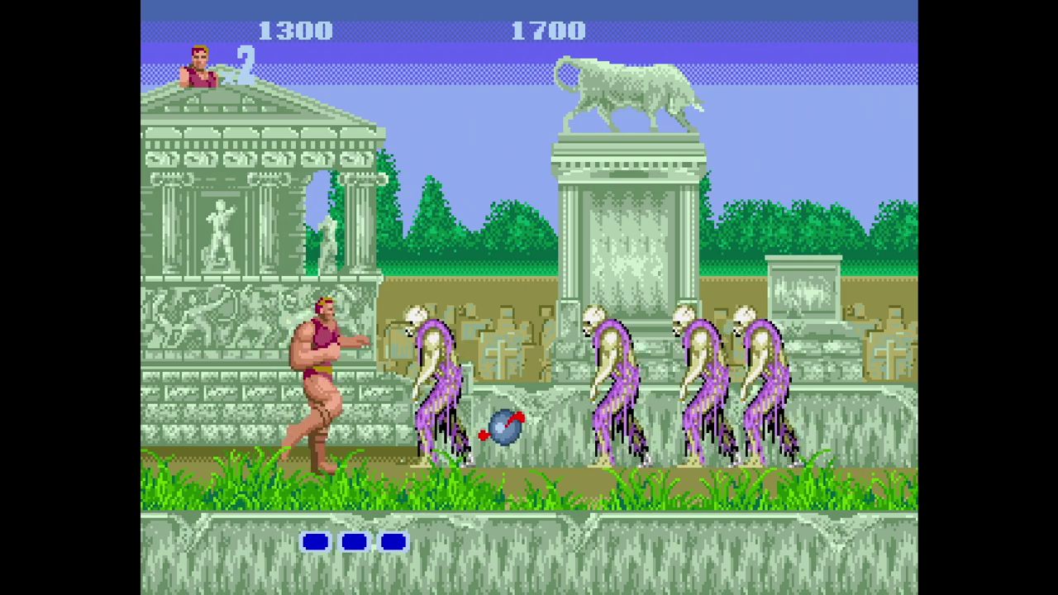
{"action": "key", "text": "Right"}
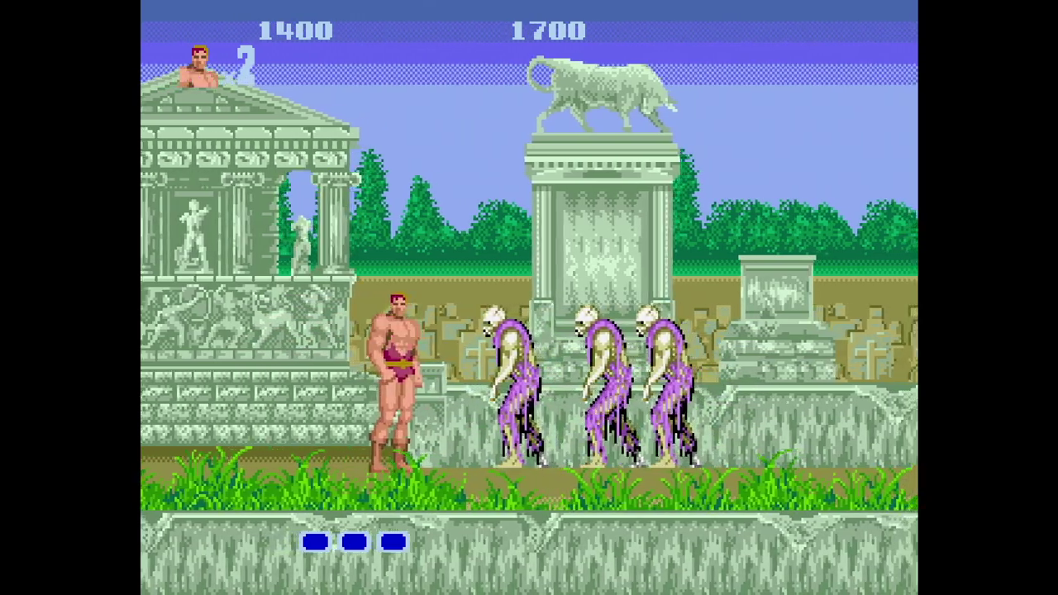
{"action": "key", "text": "Escape"}
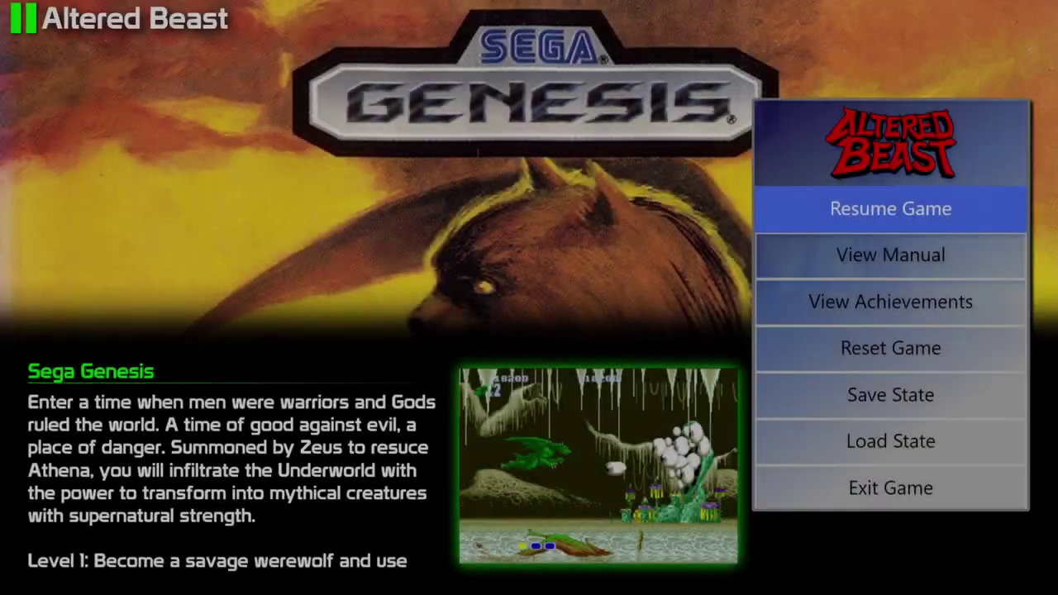
- Resume Altered Beast from the pause menu and keep fighting the zombie and wolf
{"action": "key", "text": "Down"}
{"action": "key", "text": "Down"}
{"action": "key", "text": "Down"}
{"action": "key", "text": "Down"}
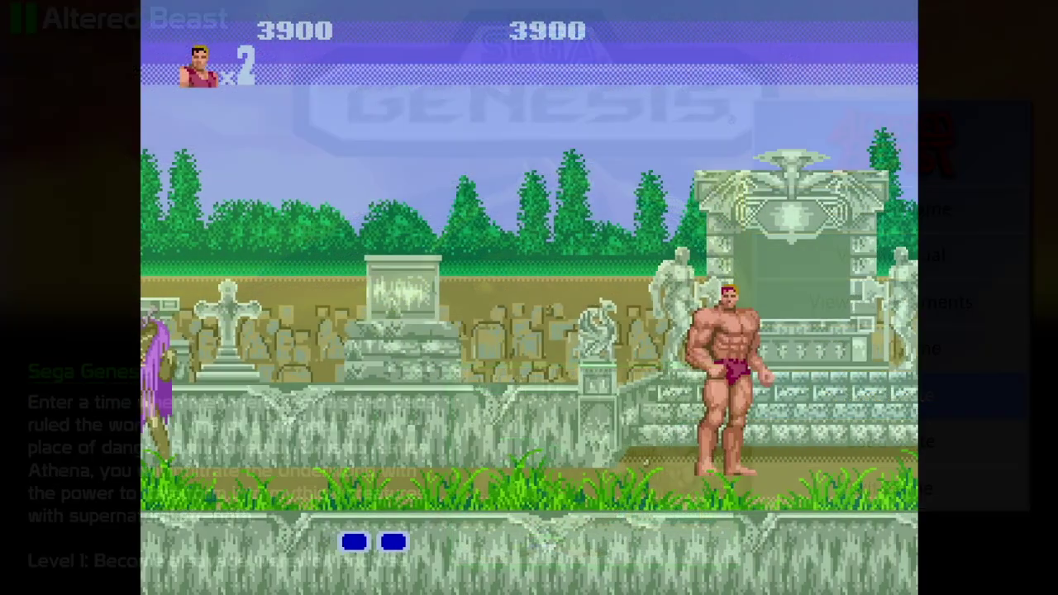
{"action": "key", "text": "Left"}
{"action": "key", "text": "a"}
{"action": "key", "text": "a"}
{"action": "key", "text": "Right"}
{"action": "key", "text": "Right"}
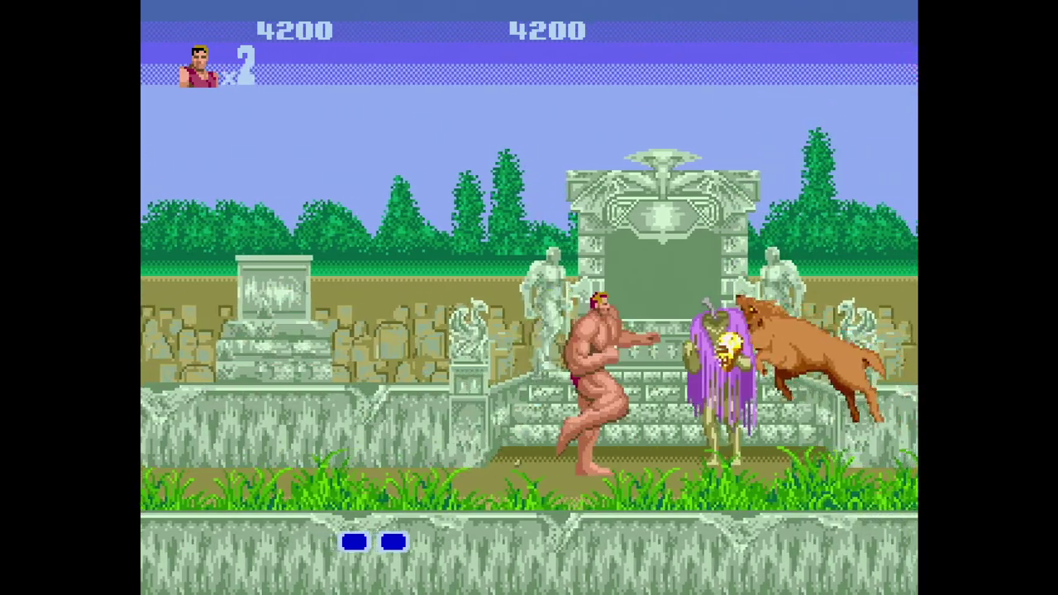
{"action": "key", "text": "a"}
{"action": "key", "text": "Right"}
{"action": "key", "text": "Right"}
{"action": "key", "text": "Down"}
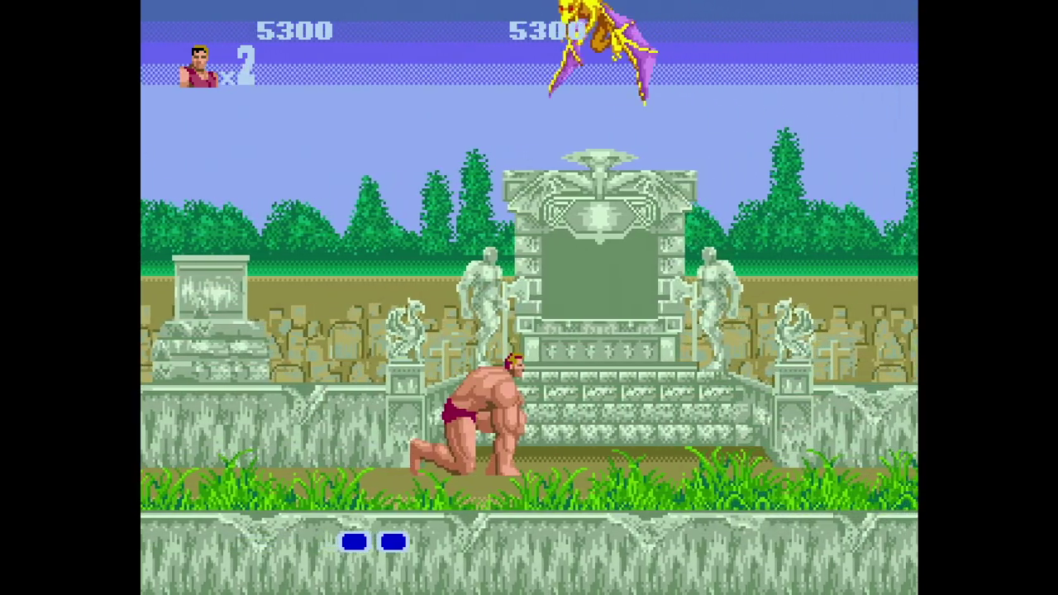
{"action": "key", "text": "a"}
{"action": "key", "text": "Right"}
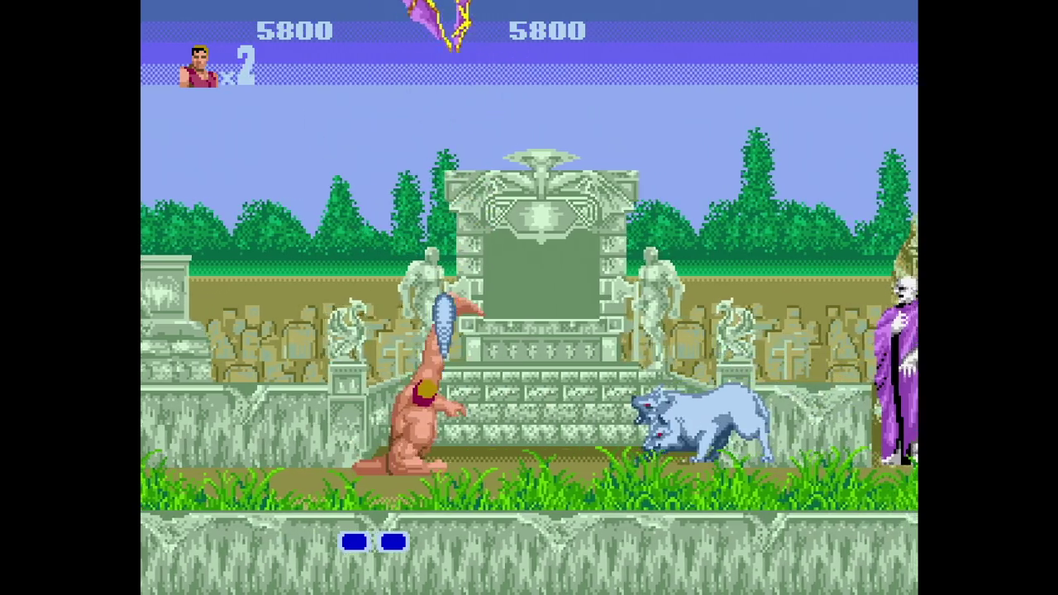
{"action": "key", "text": "a"}
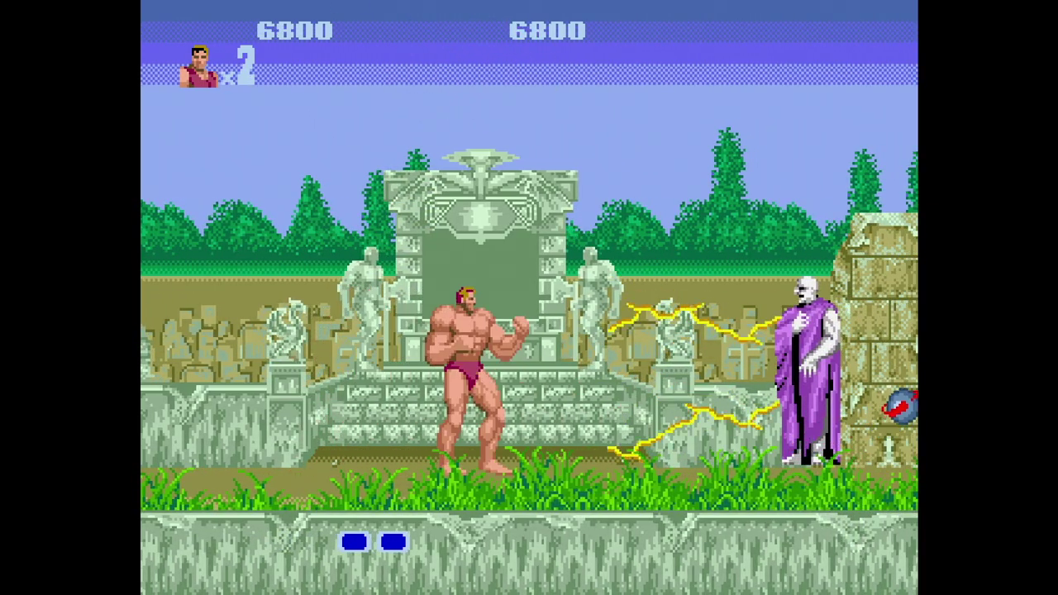